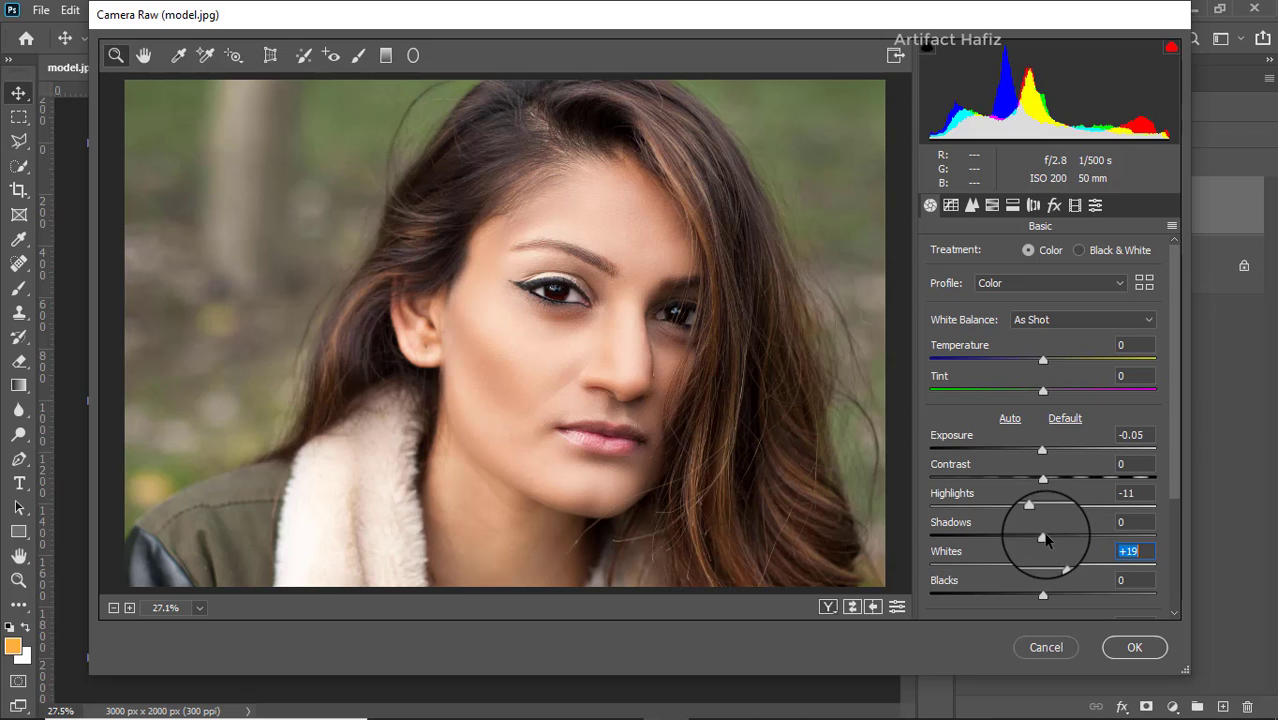
Step: Set the photo's Shadows to +21, Blacks to -8 and Contrast to -3 in the Basic adjustments
{"action": "left_click_drag", "start_coordinate": [1043, 538], "coordinate": [1073, 540]}
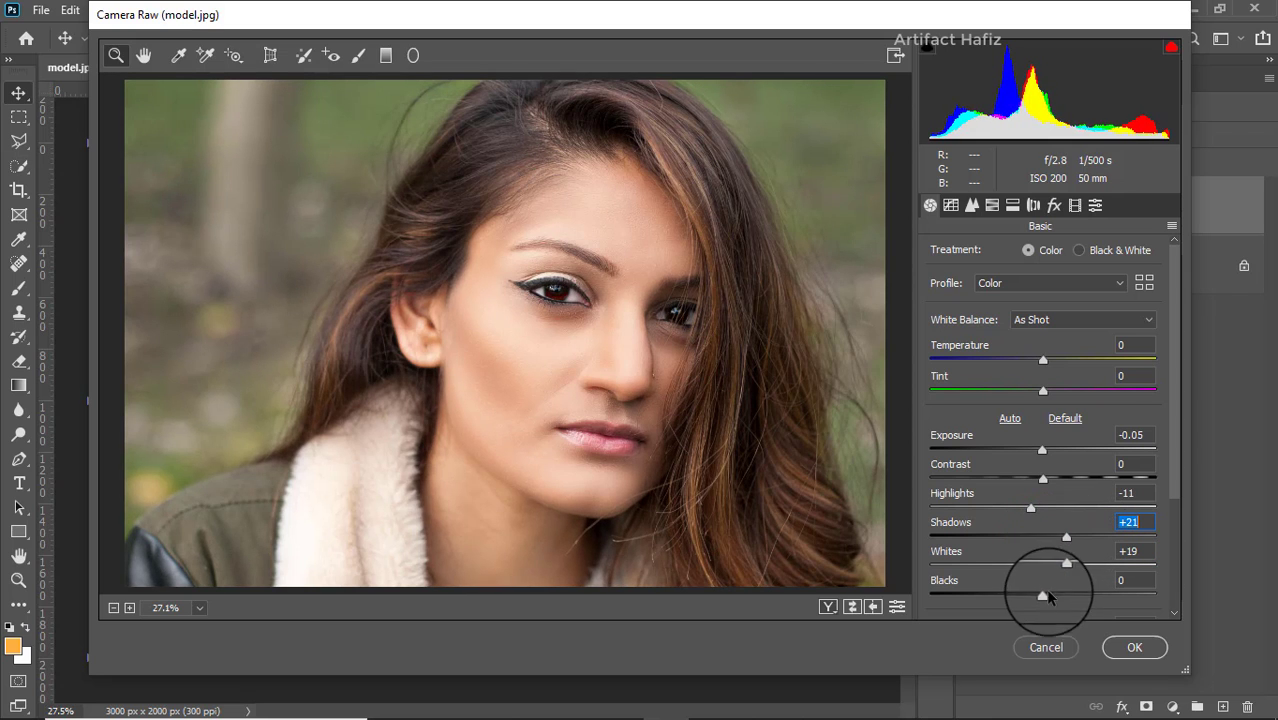
{"action": "mouse_move", "coordinate": [1043, 595]}
{"action": "left_mouse_down"}
{"action": "mouse_move", "coordinate": [1025, 596]}
{"action": "mouse_move", "coordinate": [1038, 598]}
{"action": "left_mouse_up"}
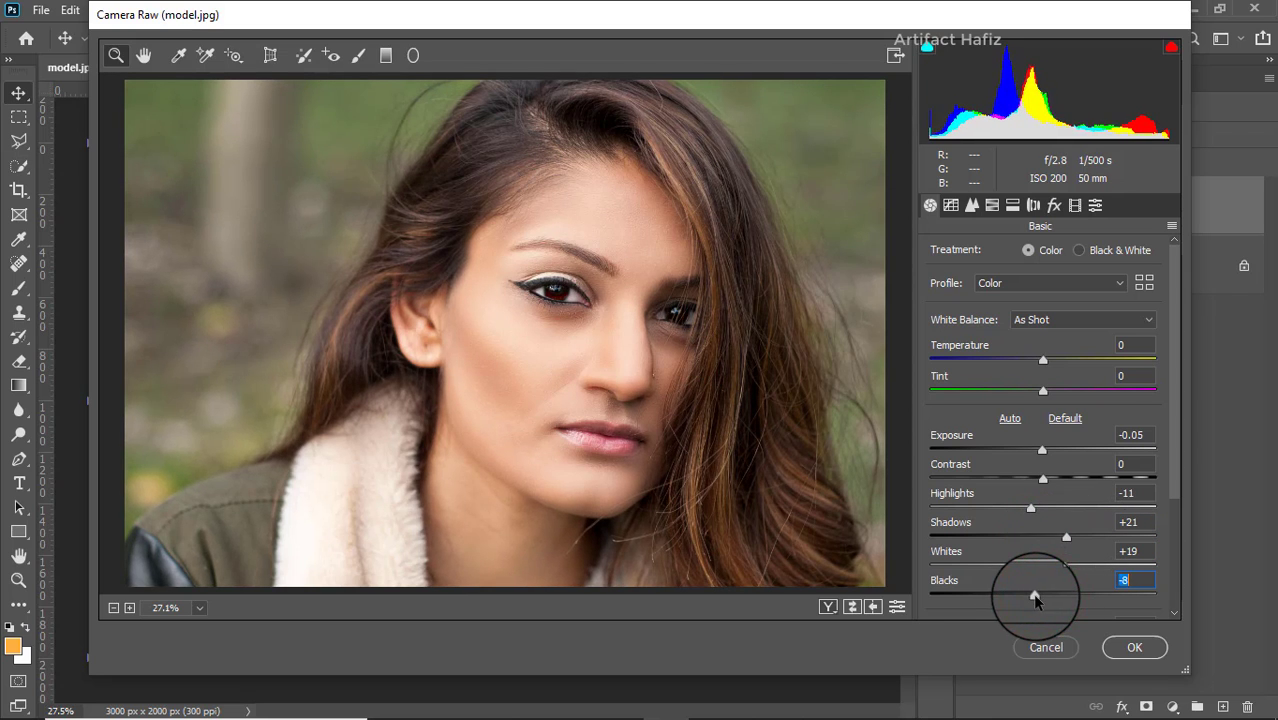
{"action": "scroll", "coordinate": [1043, 498], "scroll_direction": "down", "scroll_amount": 1}
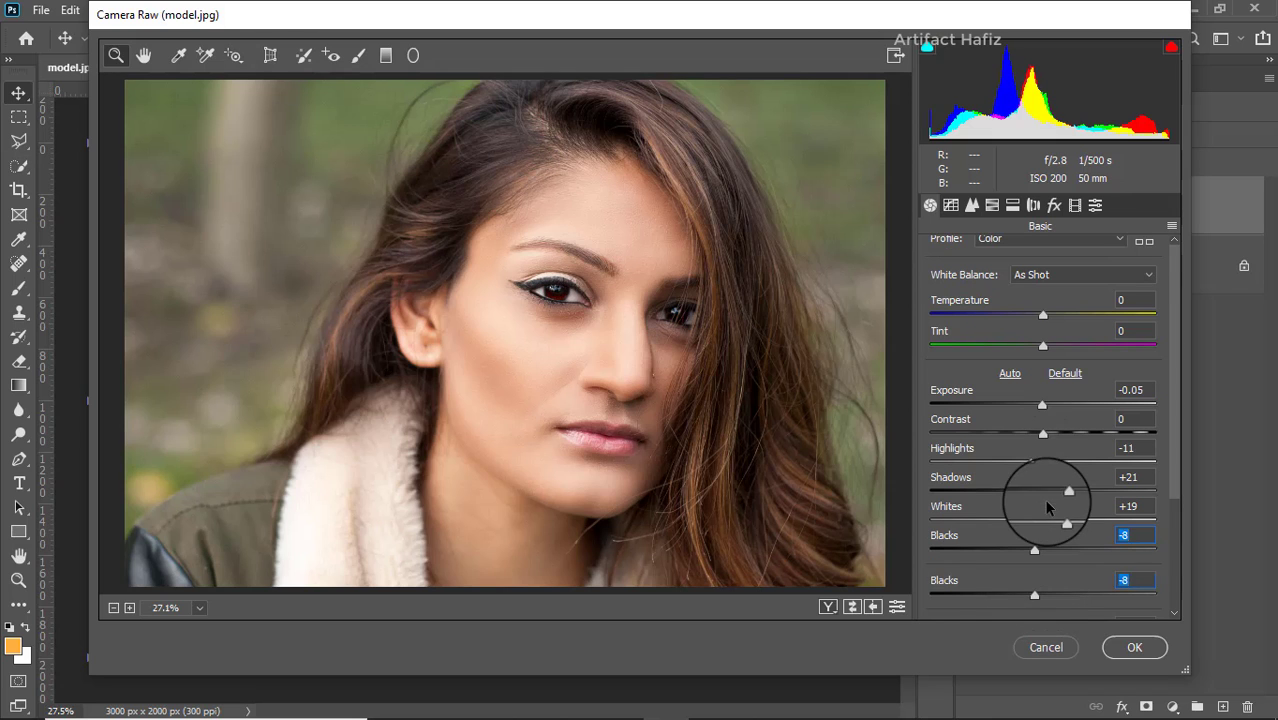
{"action": "left_click_drag", "start_coordinate": [1045, 443], "coordinate": [1039, 446]}
Step: Set Texture to -3, Clarity to +3, Dehaze to +2 and Vibrance to +3 for the portrait
{"action": "scroll", "coordinate": [1040, 448], "scroll_direction": "down", "scroll_amount": 3}
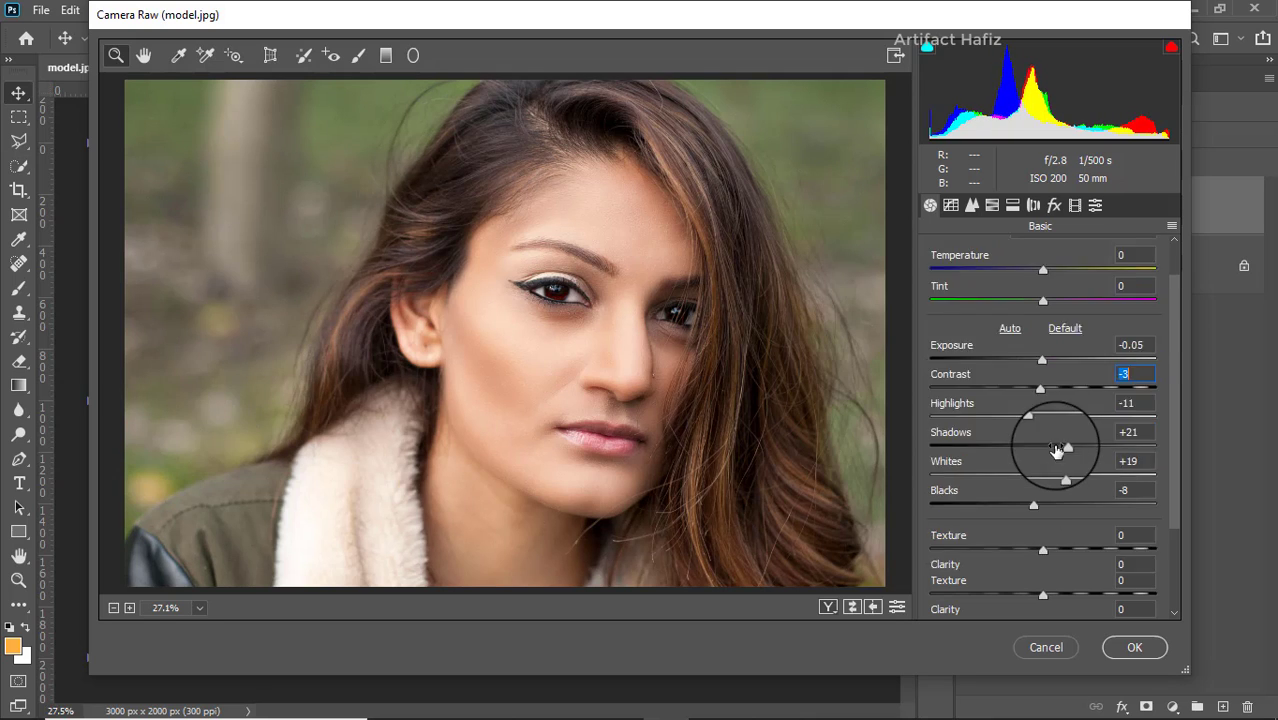
{"action": "left_click_drag", "start_coordinate": [1046, 476], "coordinate": [1040, 505]}
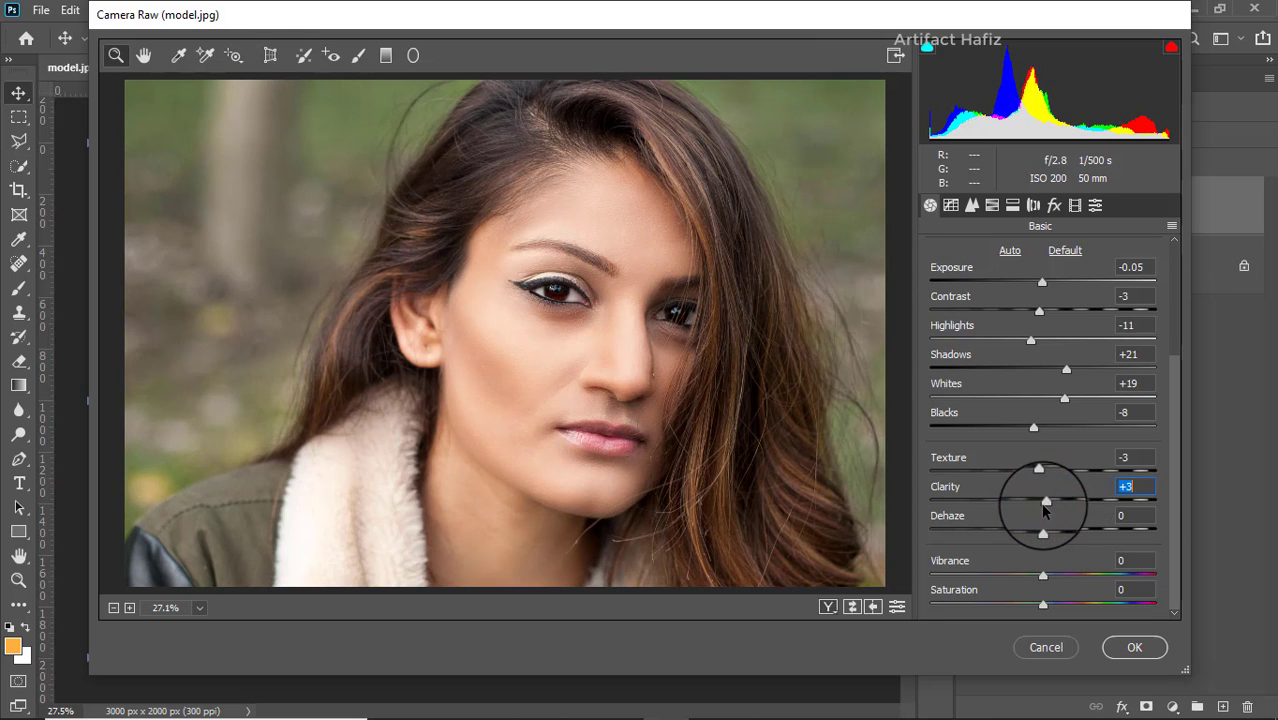
{"action": "mouse_move", "coordinate": [1043, 531]}
{"action": "left_mouse_down"}
{"action": "mouse_move", "coordinate": [1033, 528]}
{"action": "mouse_move", "coordinate": [1048, 533]}
{"action": "left_mouse_up"}
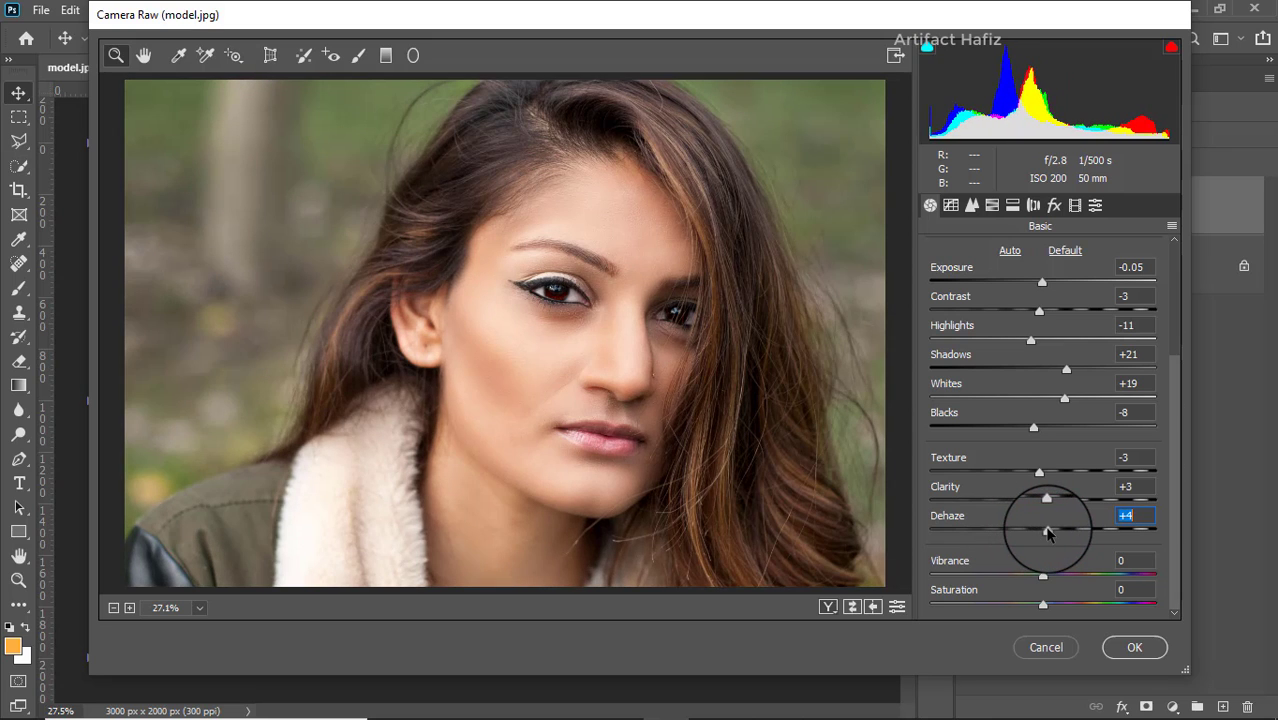
{"action": "left_click_drag", "start_coordinate": [1048, 533], "coordinate": [1042, 533]}
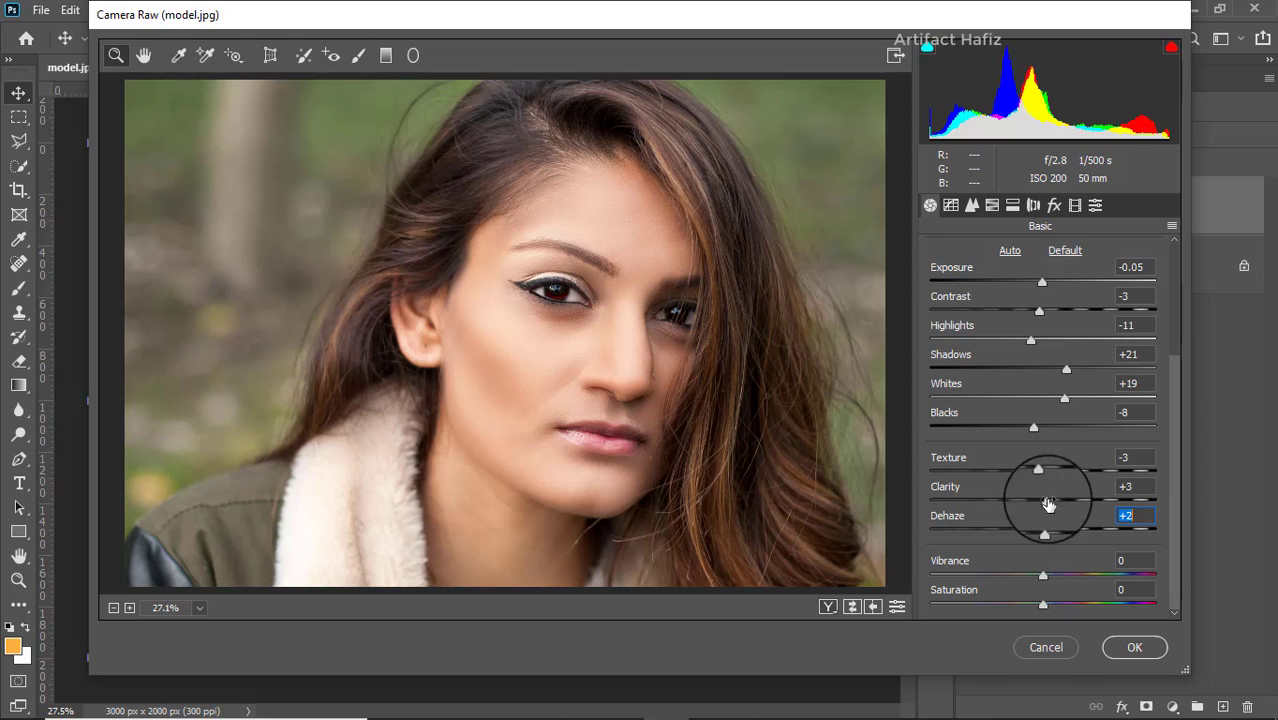
{"action": "mouse_move", "coordinate": [1045, 578]}
{"action": "left_mouse_down"}
{"action": "mouse_move", "coordinate": [1034, 576]}
{"action": "mouse_move", "coordinate": [1050, 588]}
{"action": "left_mouse_up"}
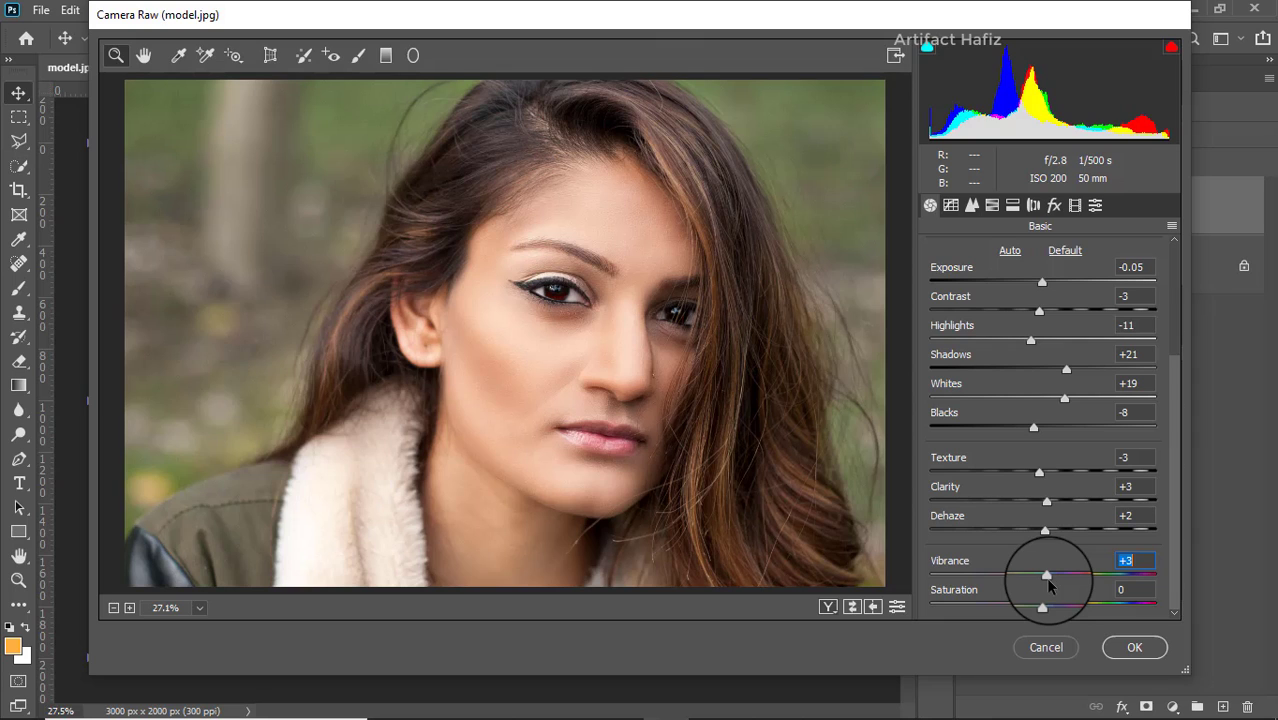
Step: Shape the RGB point tone curve by lifting the black point to output 10 and adding points at 63/66 and 191/197
{"action": "left_click", "coordinate": [950, 205]}
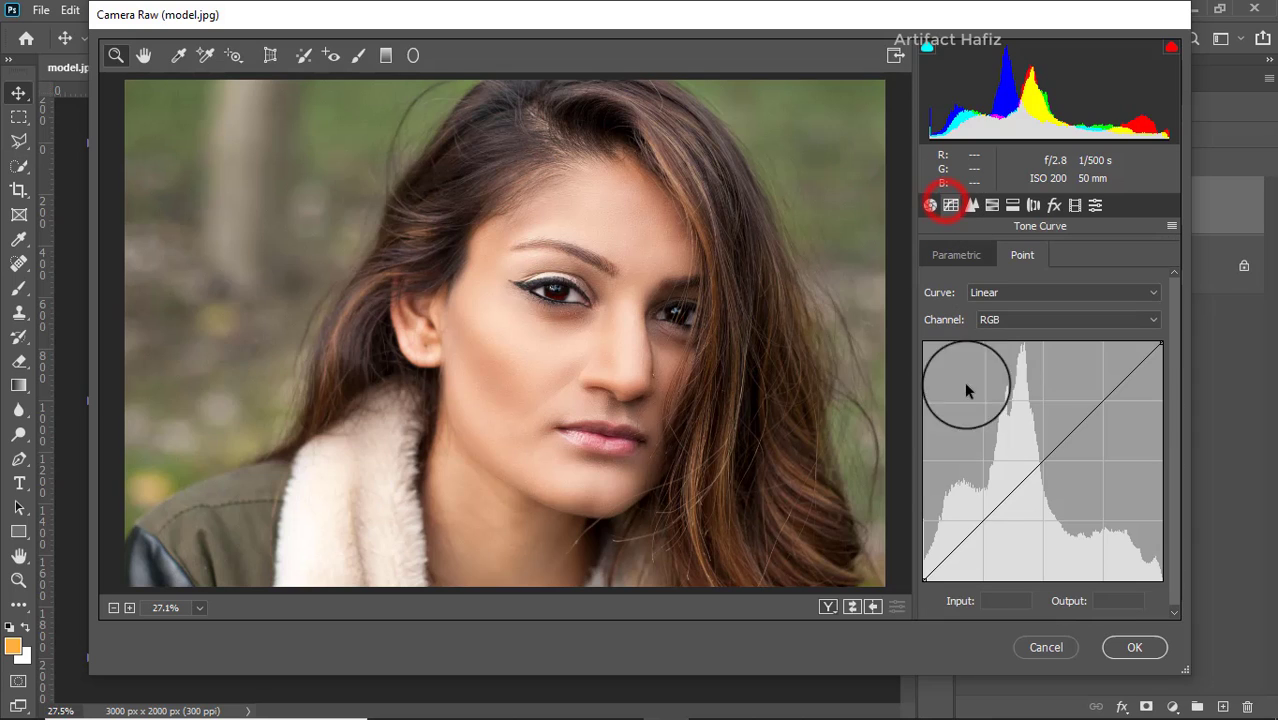
{"action": "left_click", "coordinate": [923, 578]}
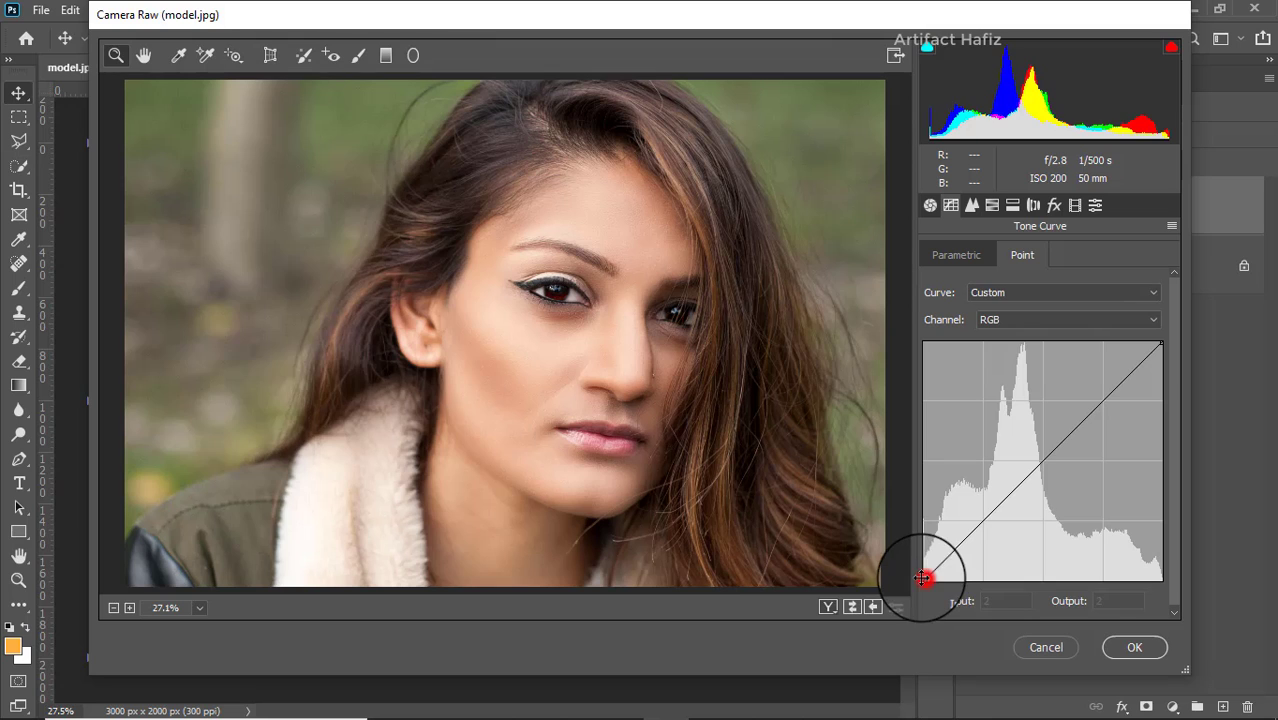
{"action": "left_click_drag", "start_coordinate": [923, 578], "coordinate": [915, 571]}
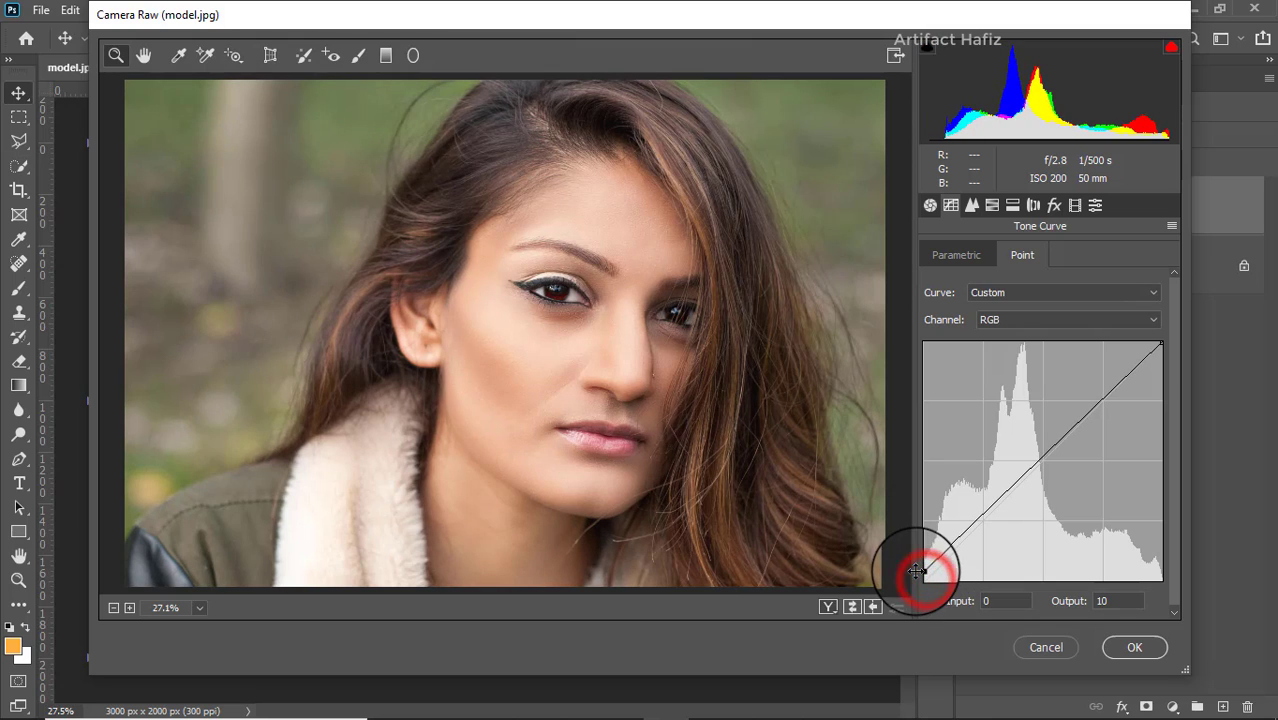
{"action": "left_click", "coordinate": [982, 516]}
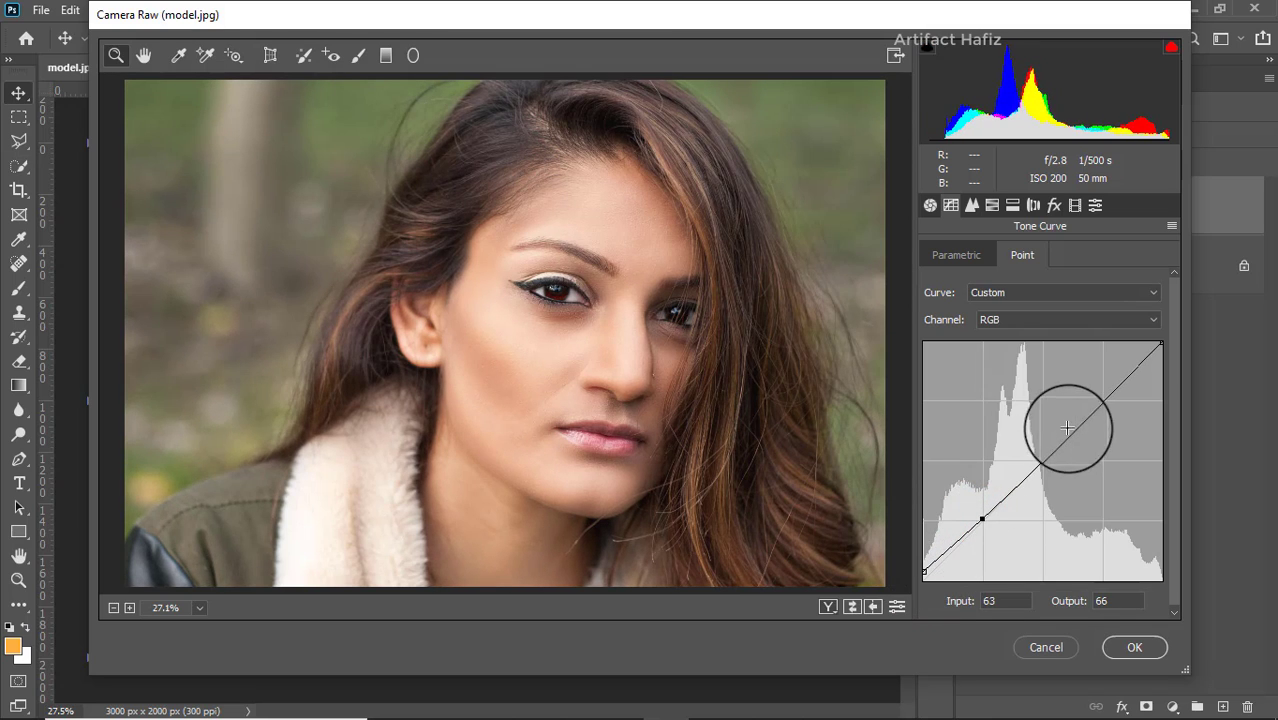
{"action": "left_click", "coordinate": [1099, 401]}
{"action": "left_click_drag", "start_coordinate": [1099, 401], "coordinate": [1102, 396]}
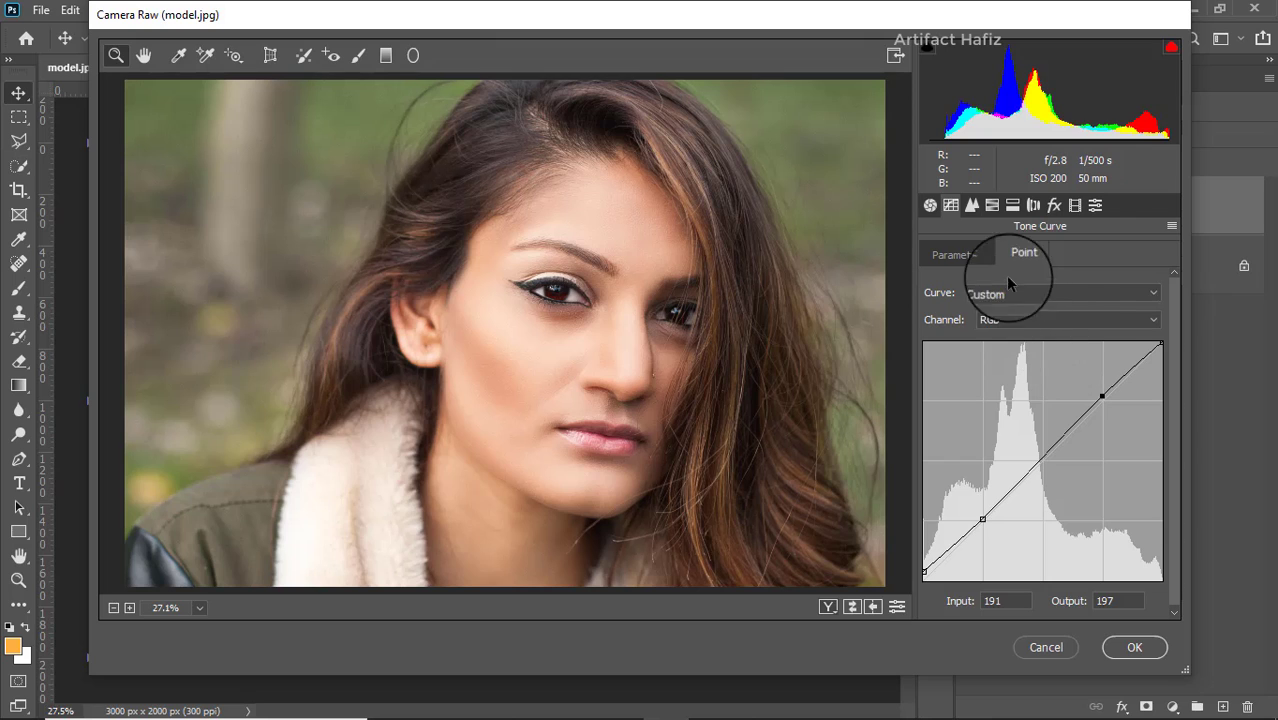
Step: Move the black points of the individual channel tone curves to input 8 for Red, 9 for Green and 6 for Blue, with output 0
{"action": "left_click", "coordinate": [1000, 320]}
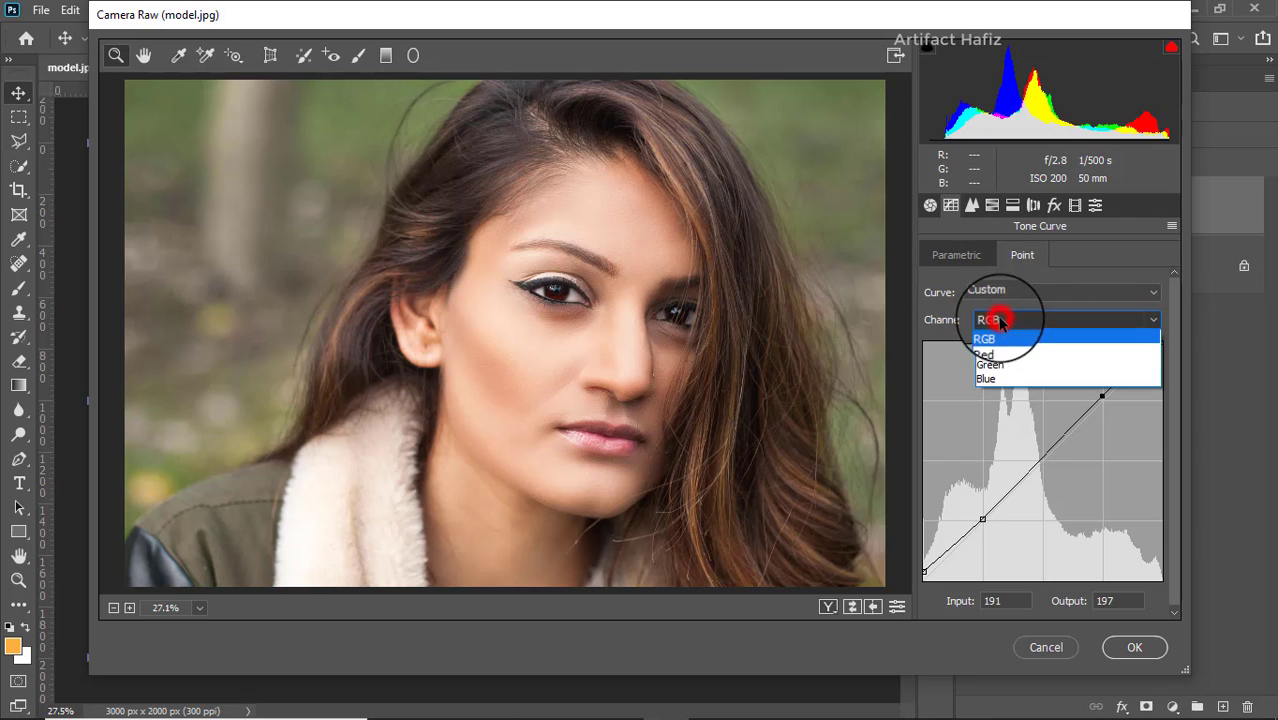
{"action": "left_click", "coordinate": [1000, 335]}
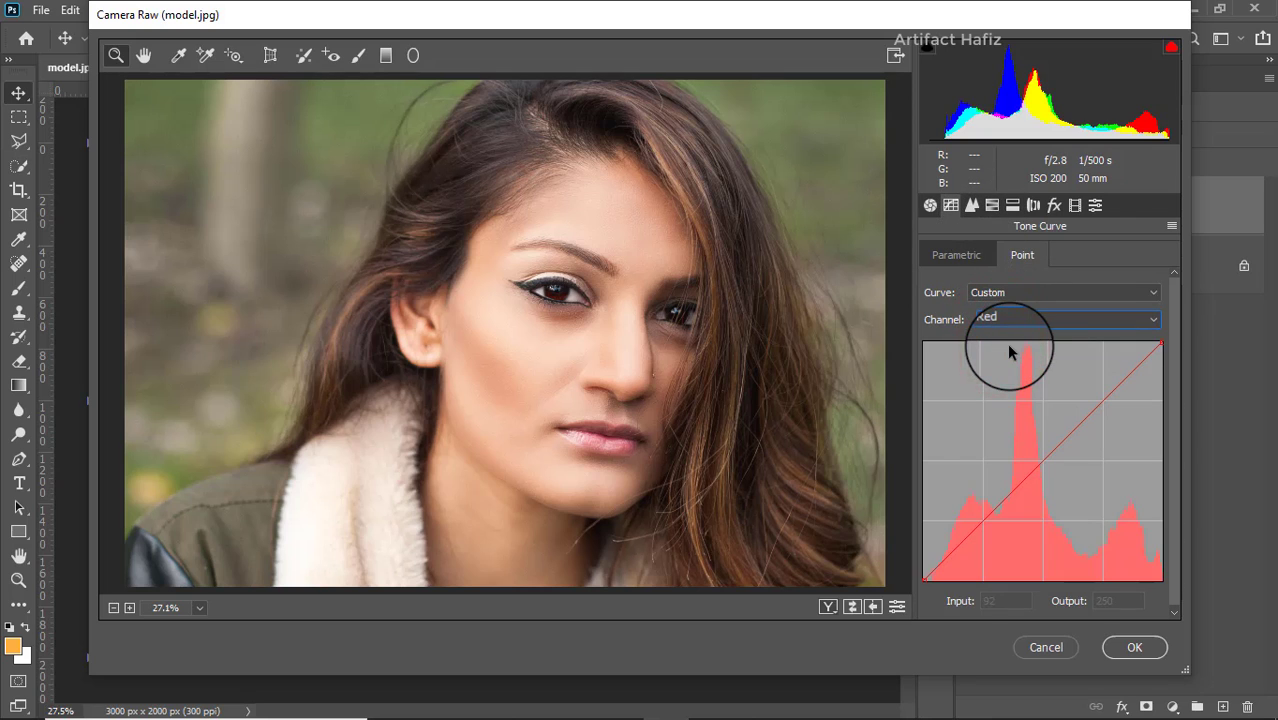
{"action": "left_click_drag", "start_coordinate": [922, 579], "coordinate": [930, 588]}
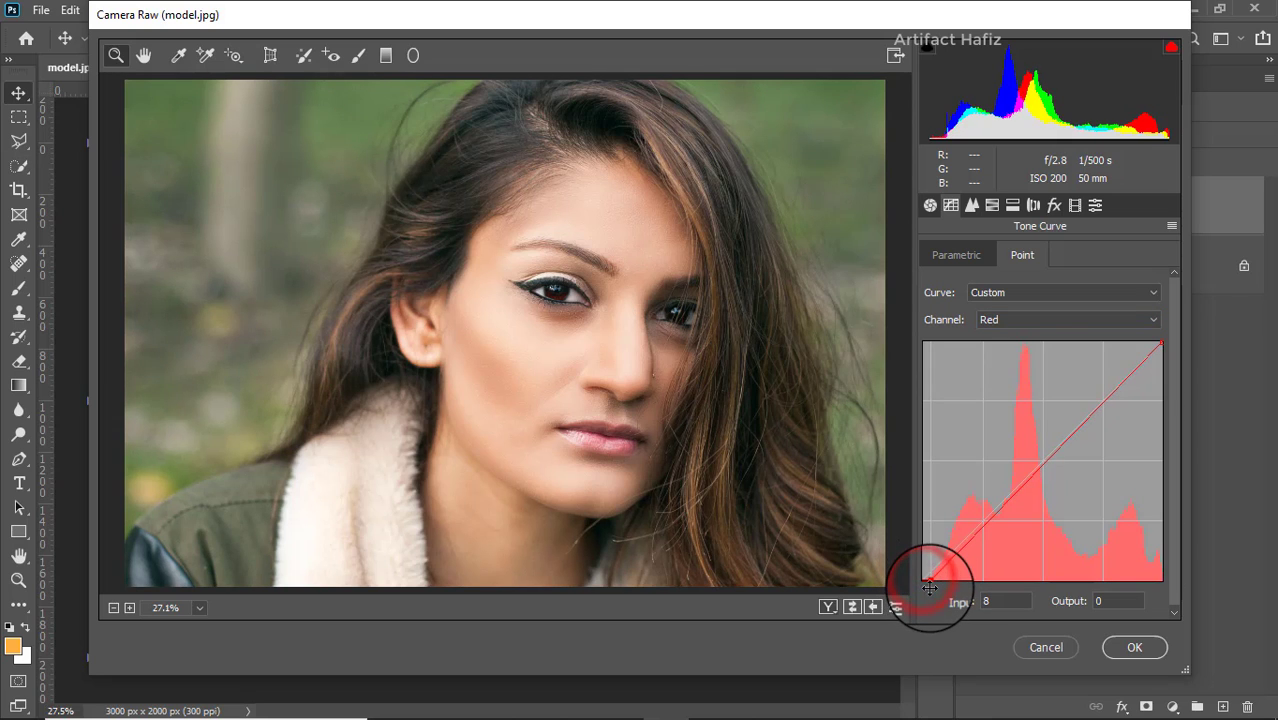
{"action": "left_click", "coordinate": [1025, 319]}
{"action": "left_click", "coordinate": [996, 366]}
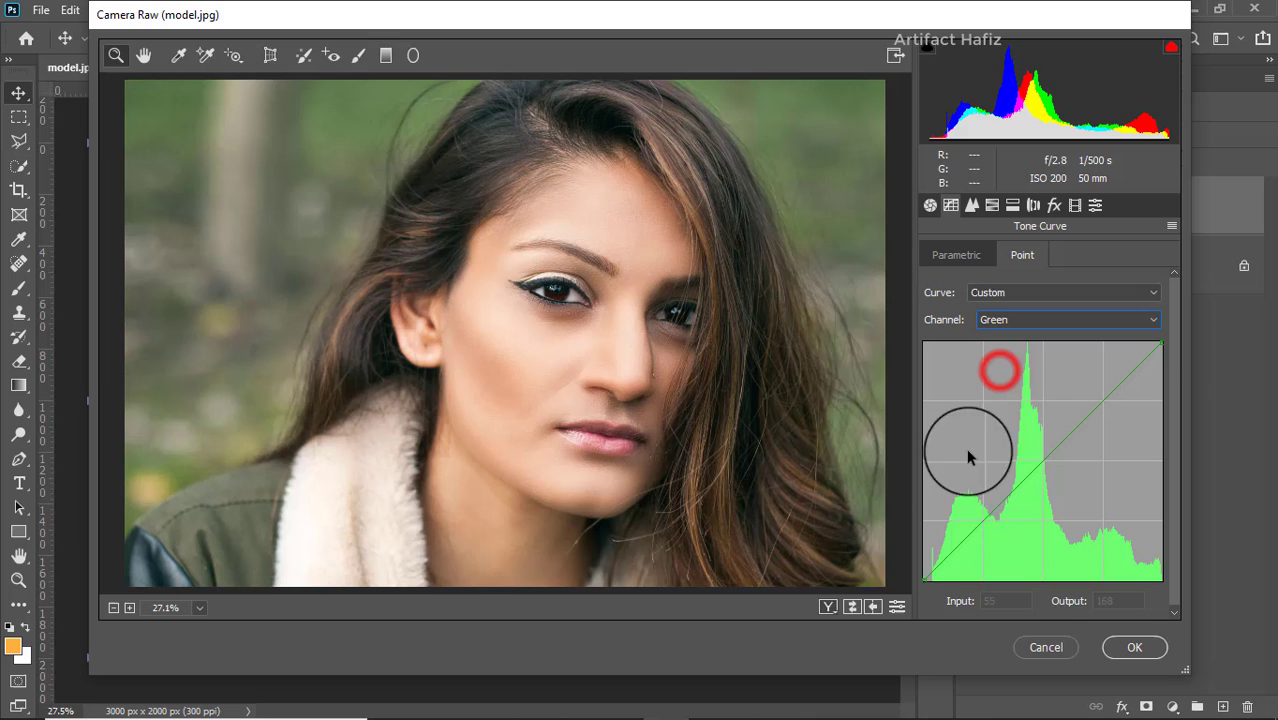
{"action": "left_click", "coordinate": [930, 584]}
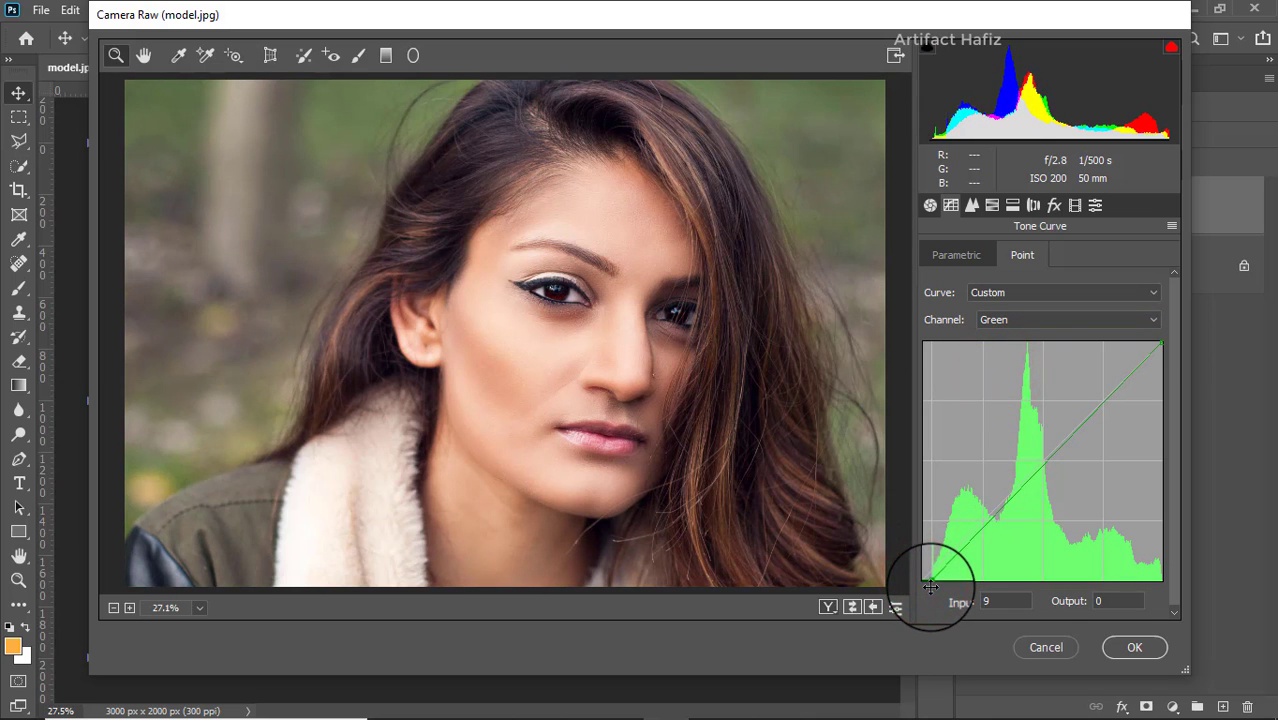
{"action": "left_click", "coordinate": [1033, 320]}
{"action": "left_click", "coordinate": [1020, 363]}
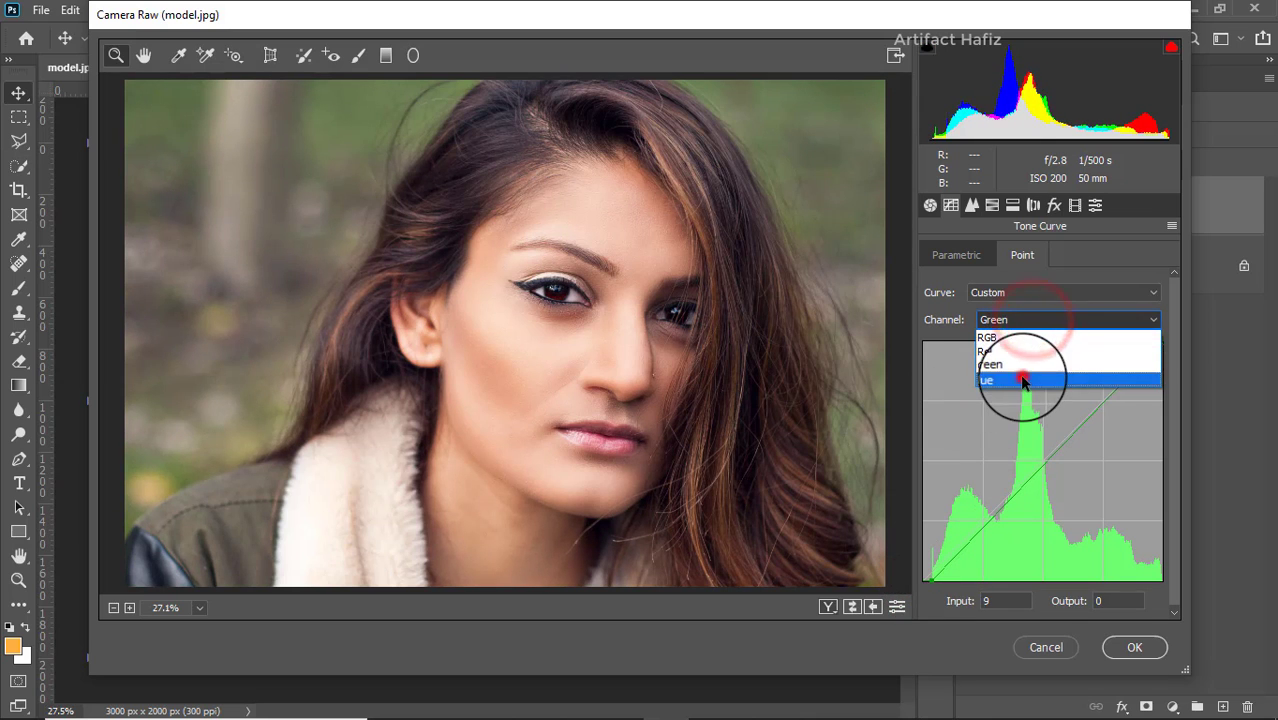
{"action": "left_click_drag", "start_coordinate": [924, 578], "coordinate": [929, 591]}
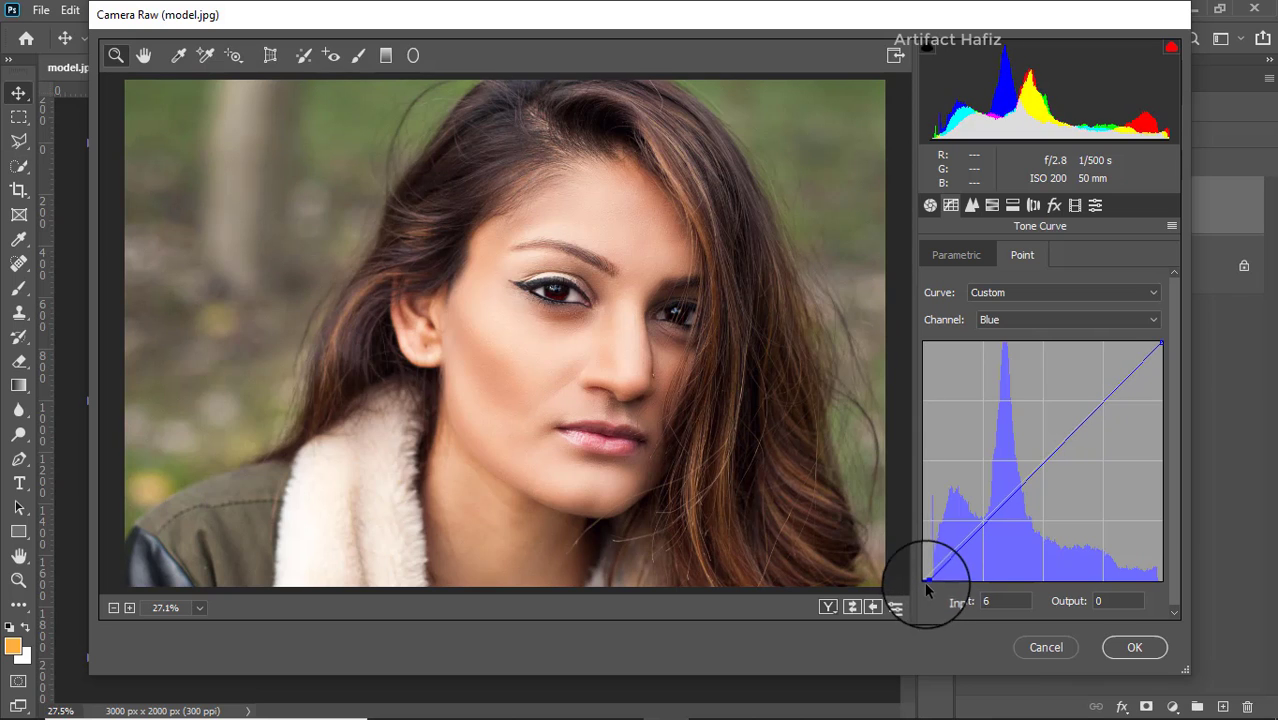
Step: Set the sharpening Amount to 13 and the noise reduction Luminance to 15
{"action": "left_click", "coordinate": [973, 205]}
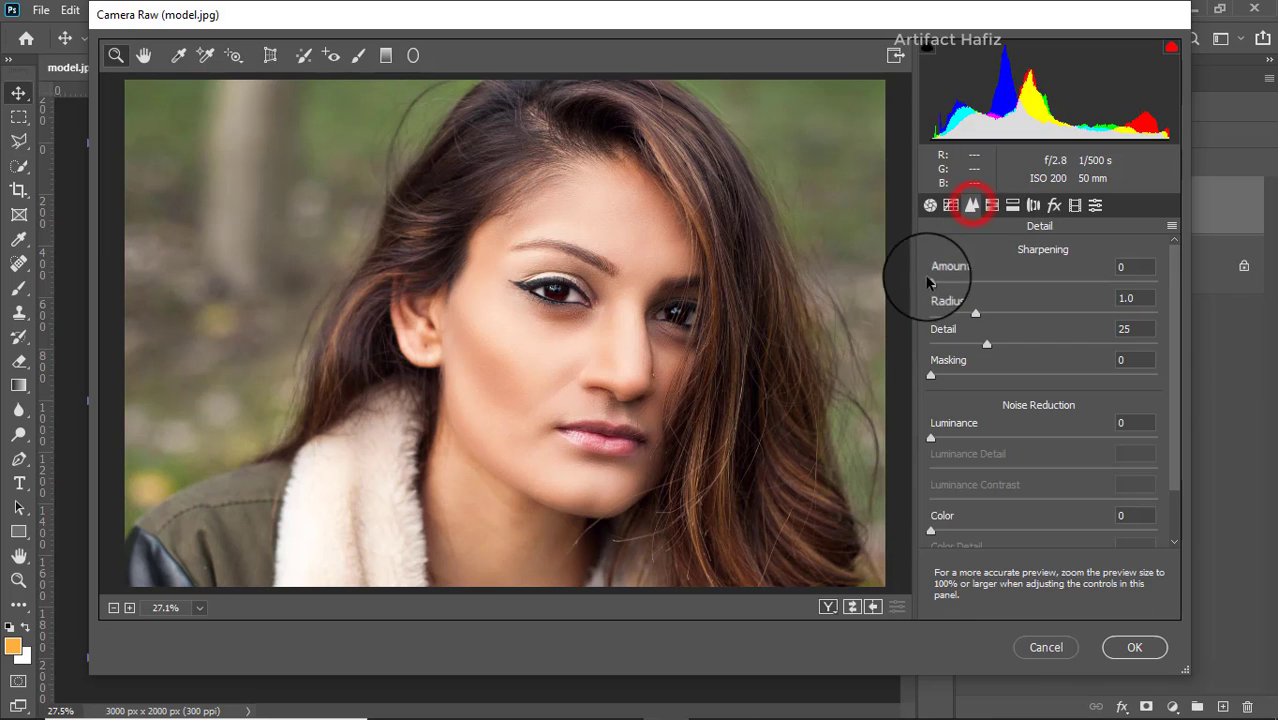
{"action": "left_click_drag", "start_coordinate": [941, 282], "coordinate": [947, 289]}
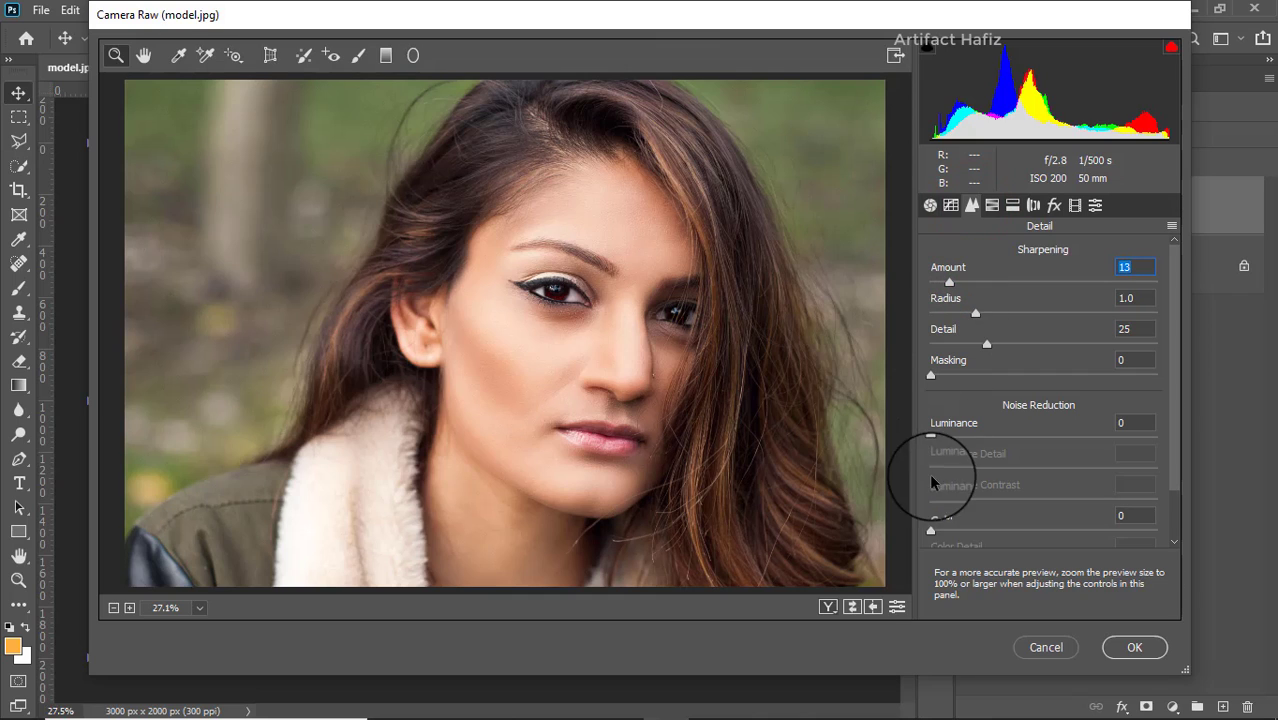
{"action": "left_click_drag", "start_coordinate": [931, 437], "coordinate": [958, 443]}
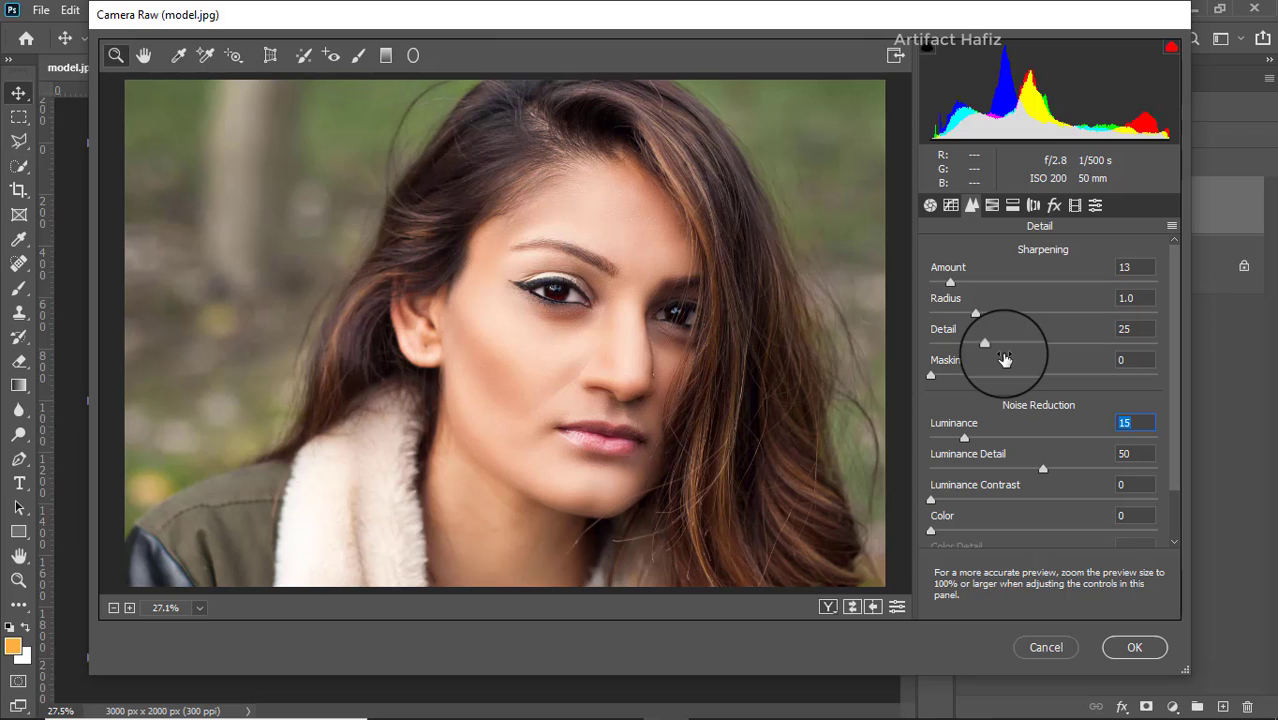
Step: Set HSL saturation to Reds +62, Oranges -16, Yellows -34, Greens -35, Aquas -47, Blues -53, Purples -100 and Magentas -100
{"action": "left_click", "coordinate": [993, 205]}
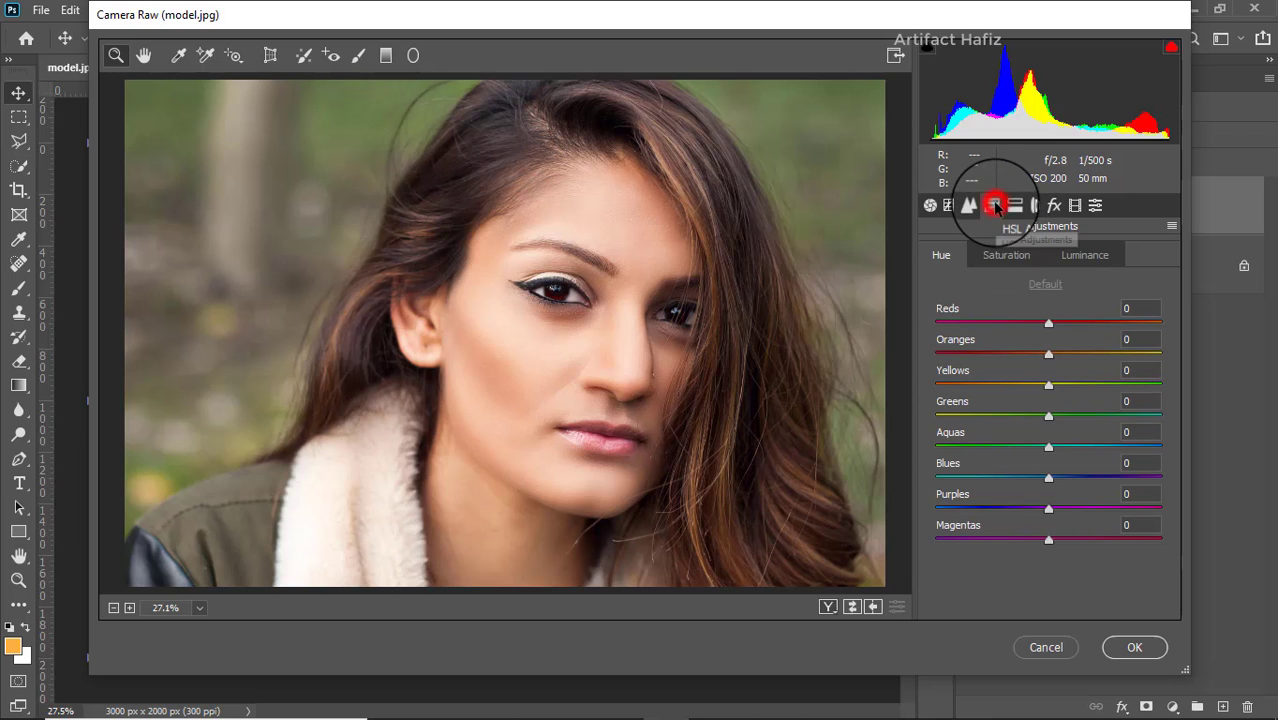
{"action": "left_click", "coordinate": [1005, 254]}
{"action": "left_click_drag", "start_coordinate": [1049, 354], "coordinate": [1031, 355]}
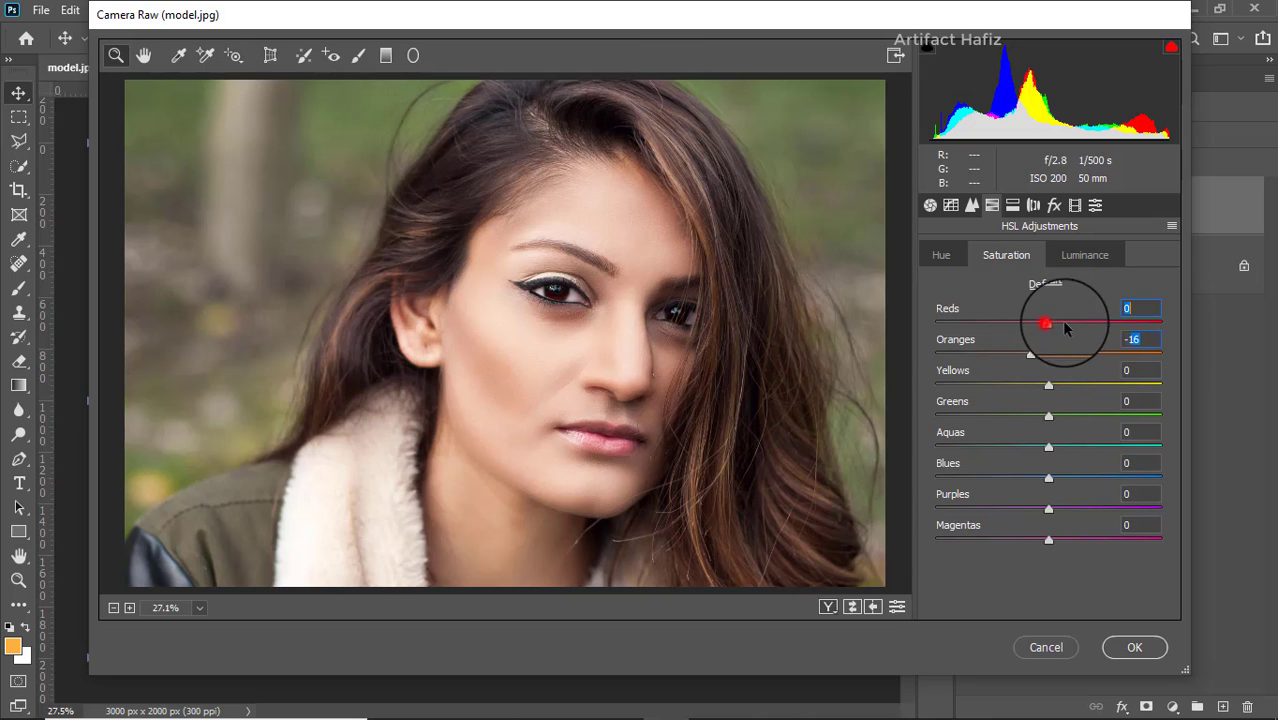
{"action": "left_click_drag", "start_coordinate": [1104, 331], "coordinate": [1116, 333]}
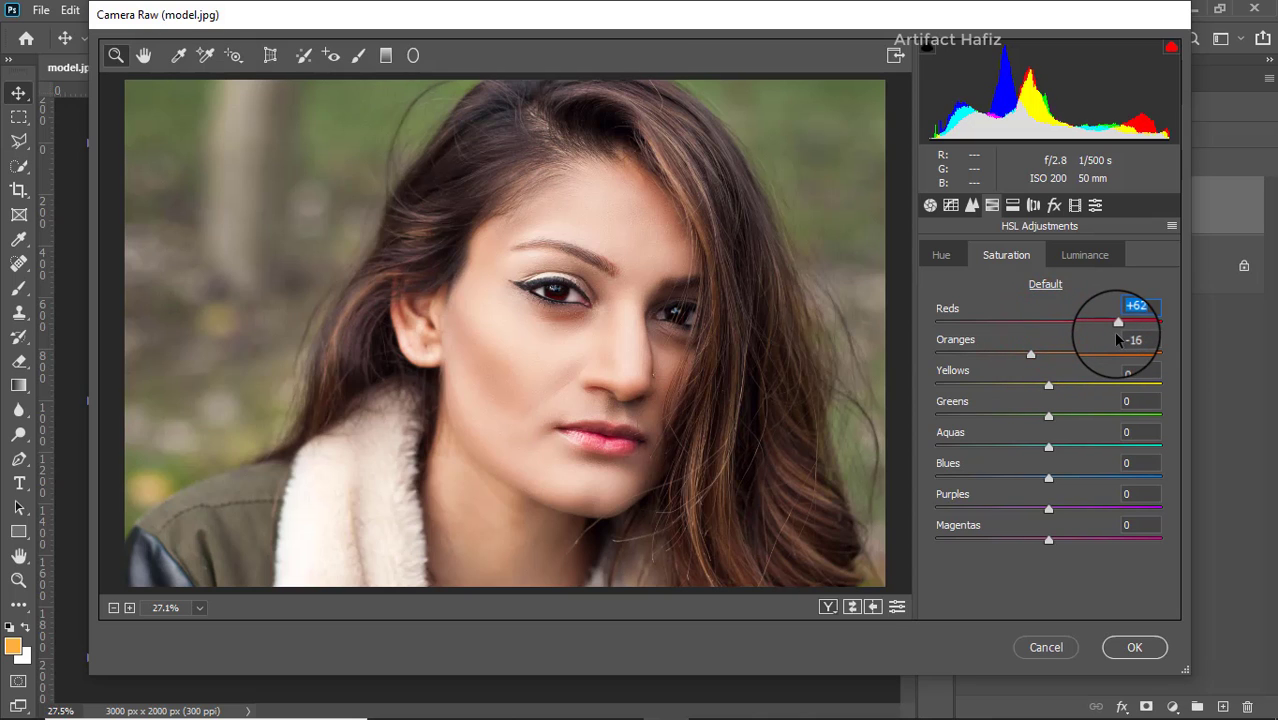
{"action": "left_click_drag", "start_coordinate": [1049, 385], "coordinate": [969, 400]}
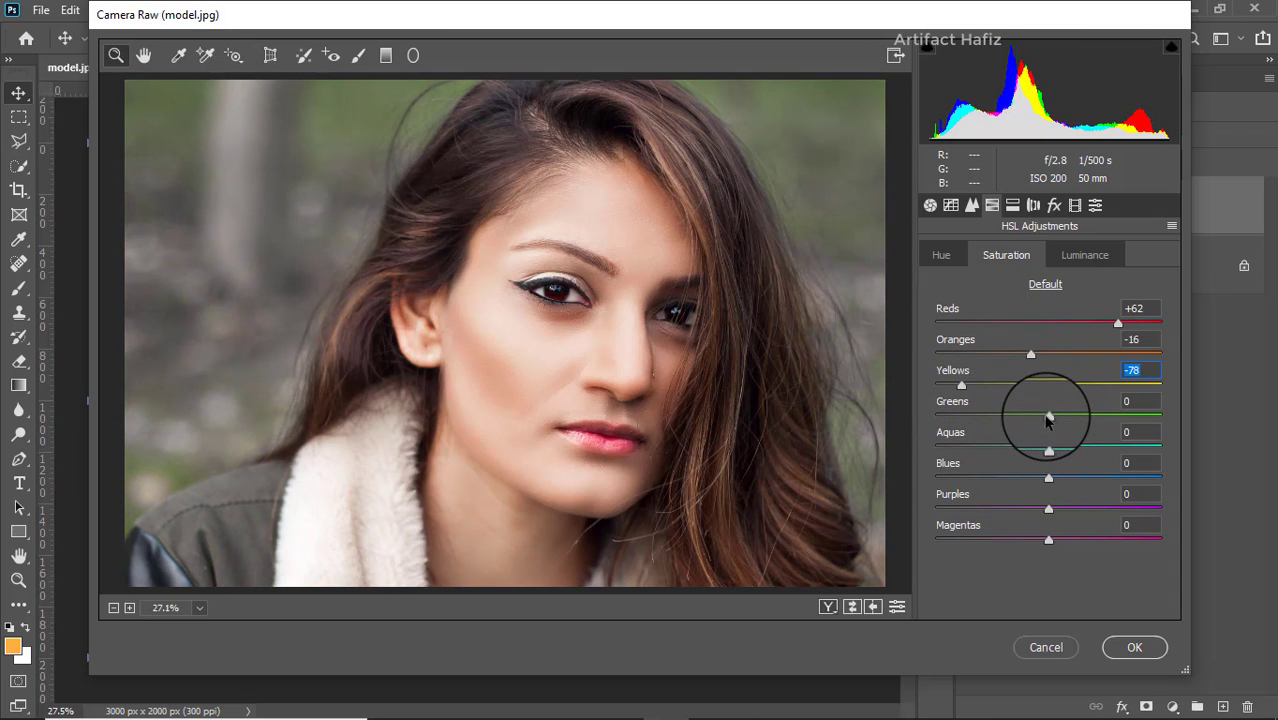
{"action": "left_click_drag", "start_coordinate": [1048, 416], "coordinate": [1012, 386]}
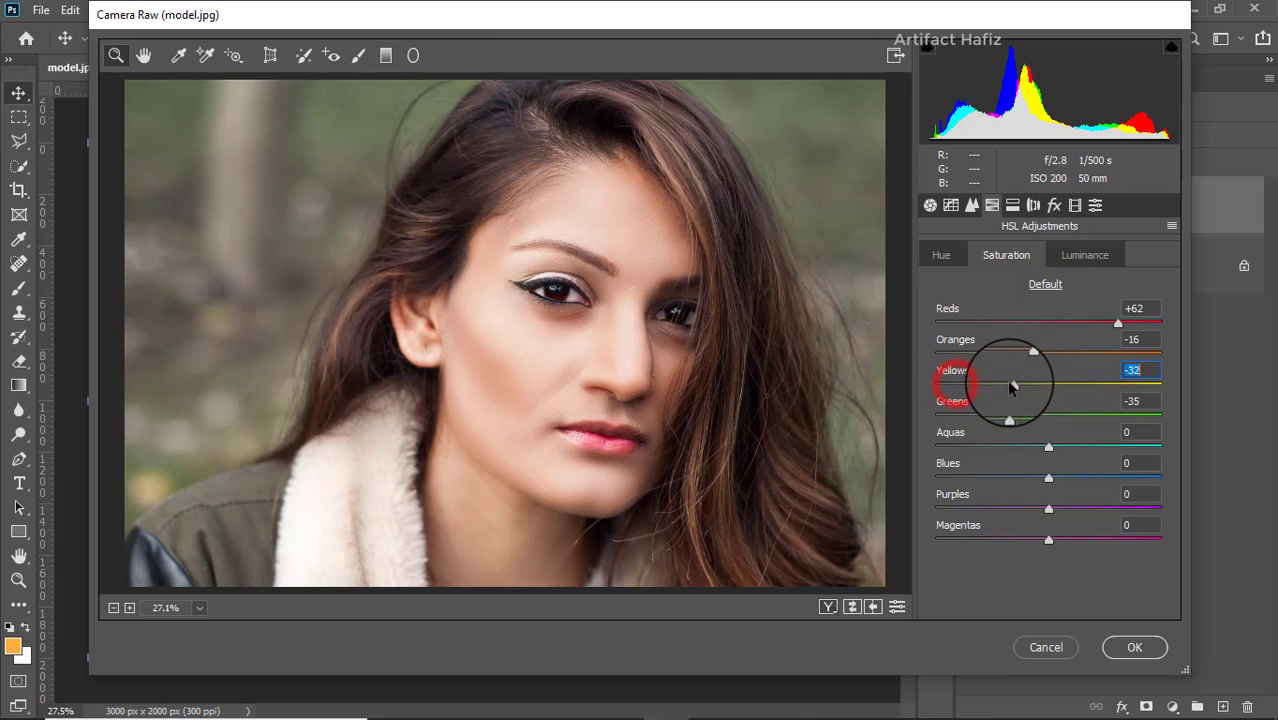
{"action": "left_click_drag", "start_coordinate": [1048, 447], "coordinate": [996, 447]}
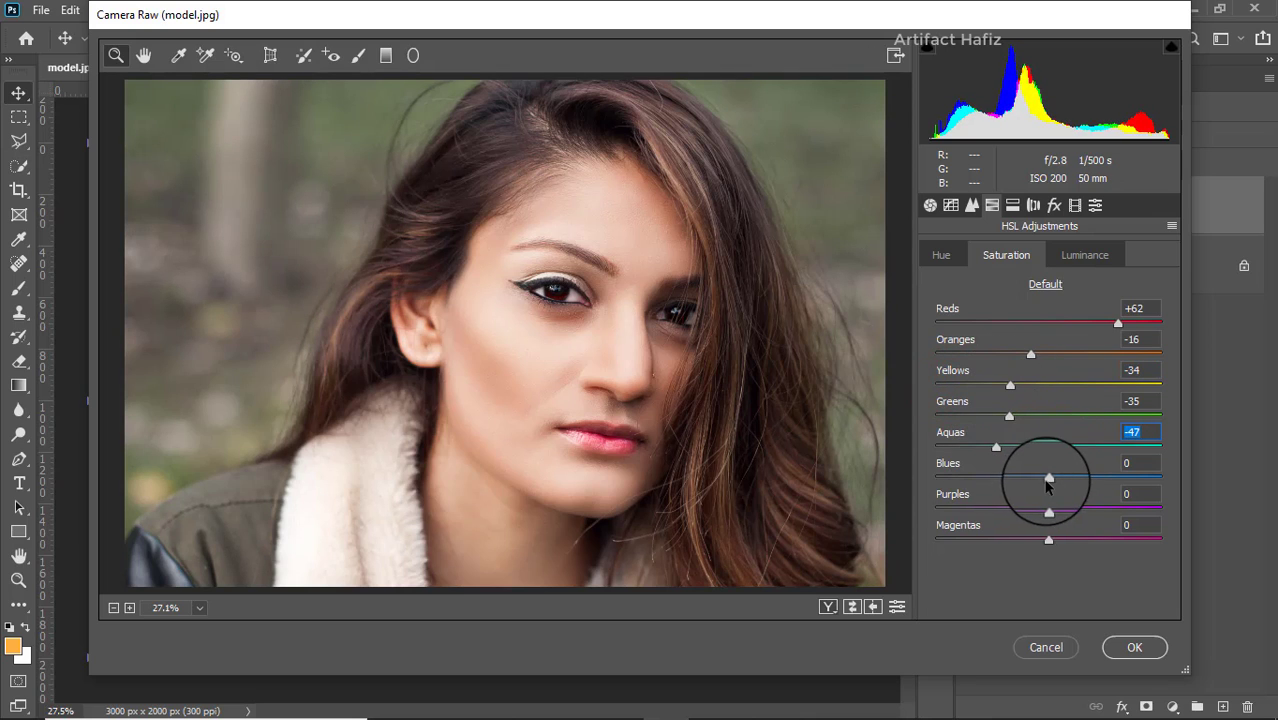
{"action": "mouse_move", "coordinate": [1048, 481]}
{"action": "left_mouse_down"}
{"action": "mouse_move", "coordinate": [954, 479]}
{"action": "mouse_move", "coordinate": [1045, 508]}
{"action": "mouse_move", "coordinate": [880, 512]}
{"action": "left_mouse_up"}
{"action": "left_click_drag", "start_coordinate": [1048, 538], "coordinate": [941, 500]}
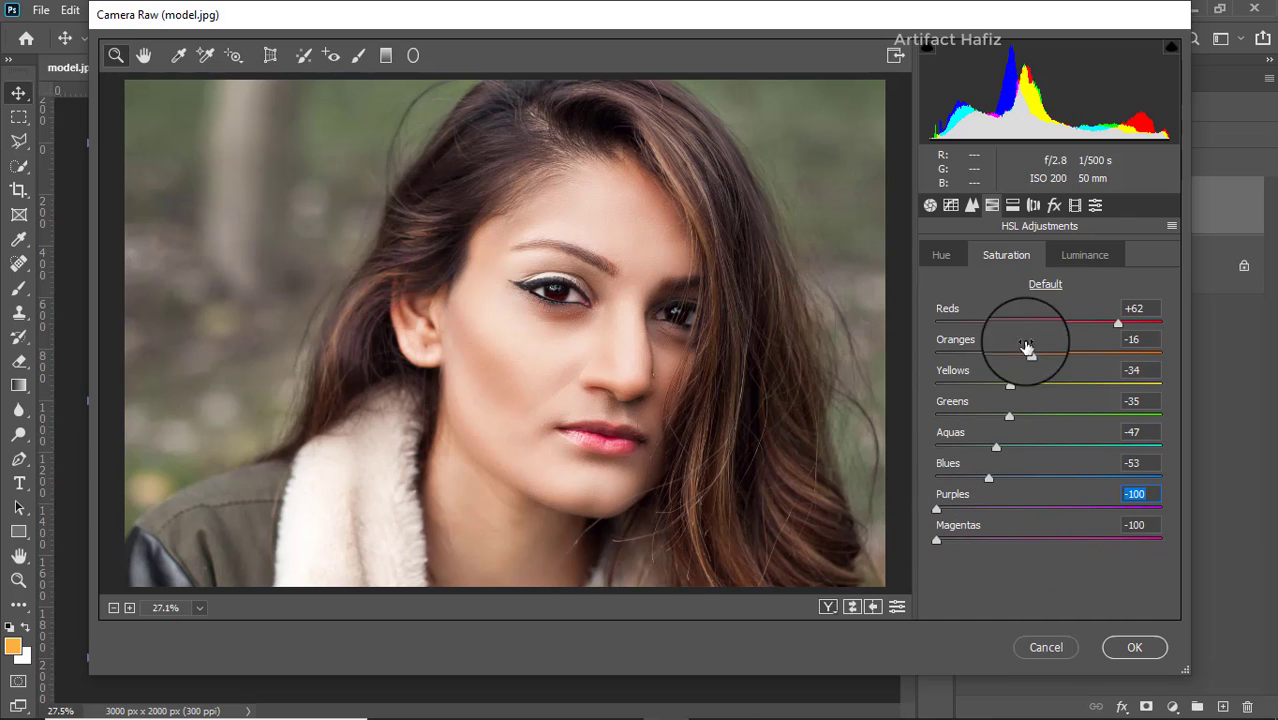
Step: Set HSL luminance to Reds +3, Oranges -7, Yellows -29 and Greens -52
{"action": "left_click", "coordinate": [1063, 256]}
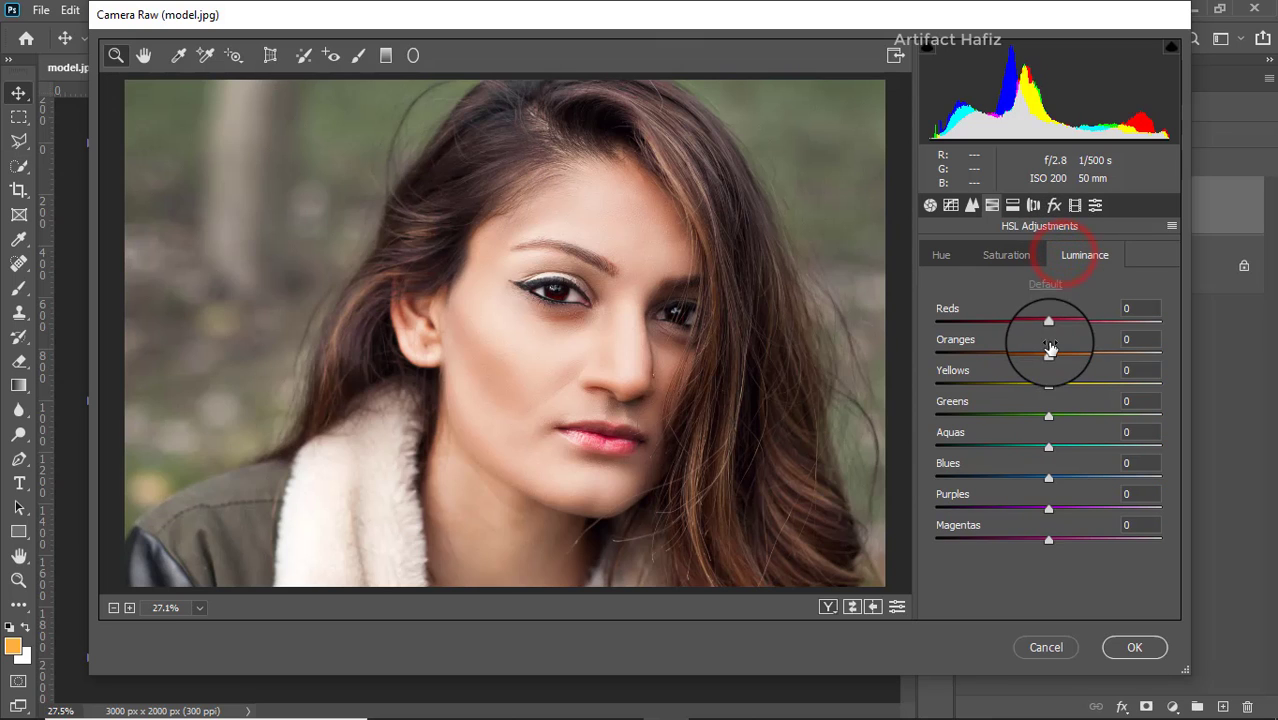
{"action": "mouse_move", "coordinate": [1048, 354]}
{"action": "left_mouse_down"}
{"action": "mouse_move", "coordinate": [1065, 360]}
{"action": "mouse_move", "coordinate": [1077, 323]}
{"action": "mouse_move", "coordinate": [1048, 333]}
{"action": "left_mouse_up"}
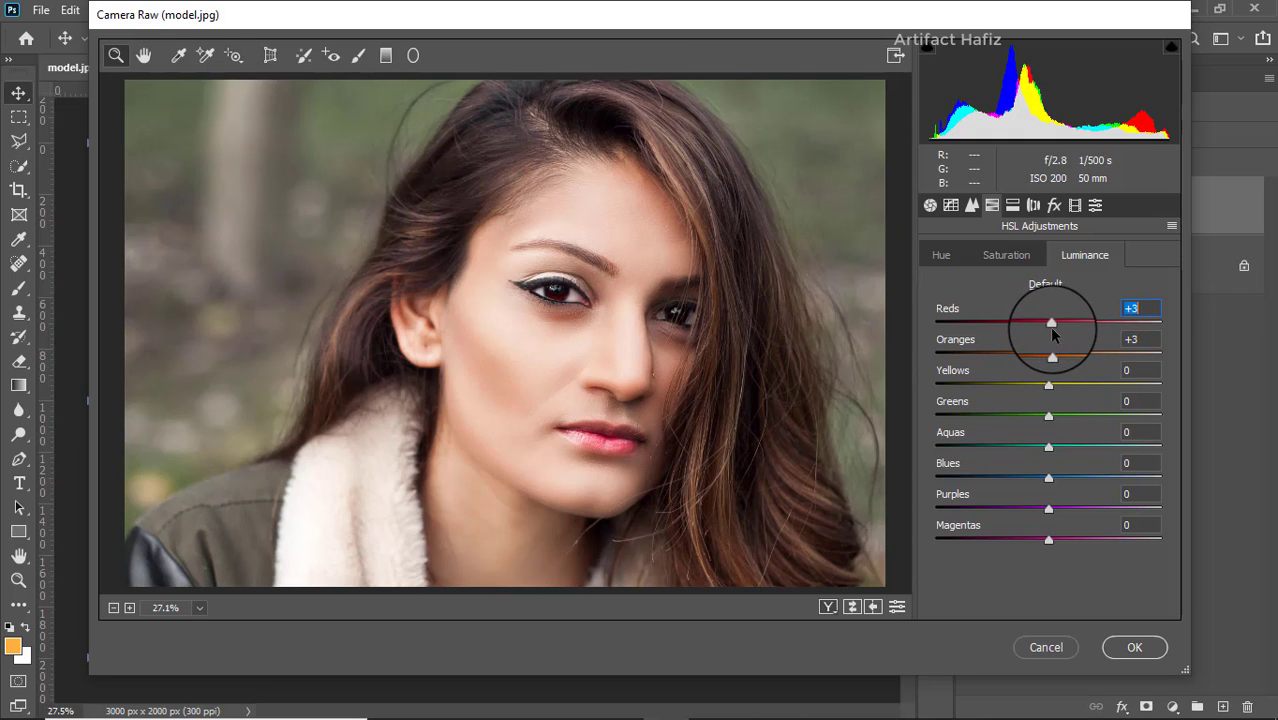
{"action": "left_click", "coordinate": [1054, 384]}
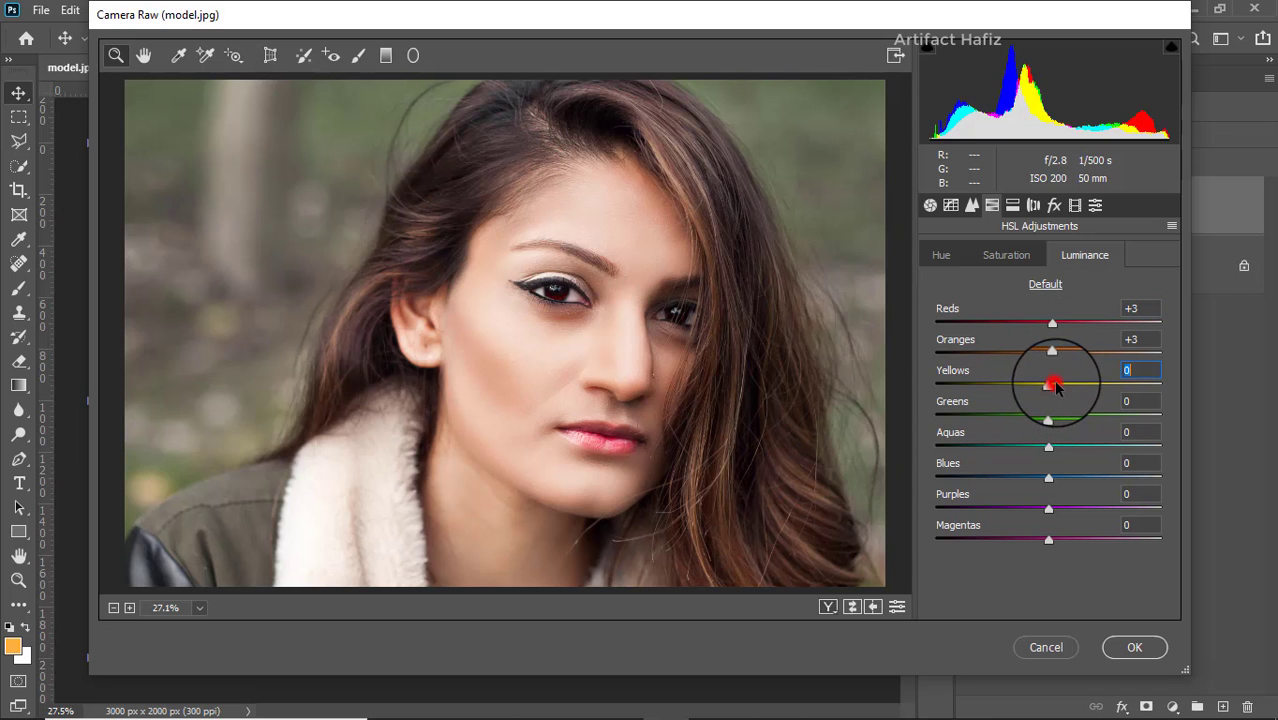
{"action": "left_click_drag", "start_coordinate": [1056, 387], "coordinate": [990, 418]}
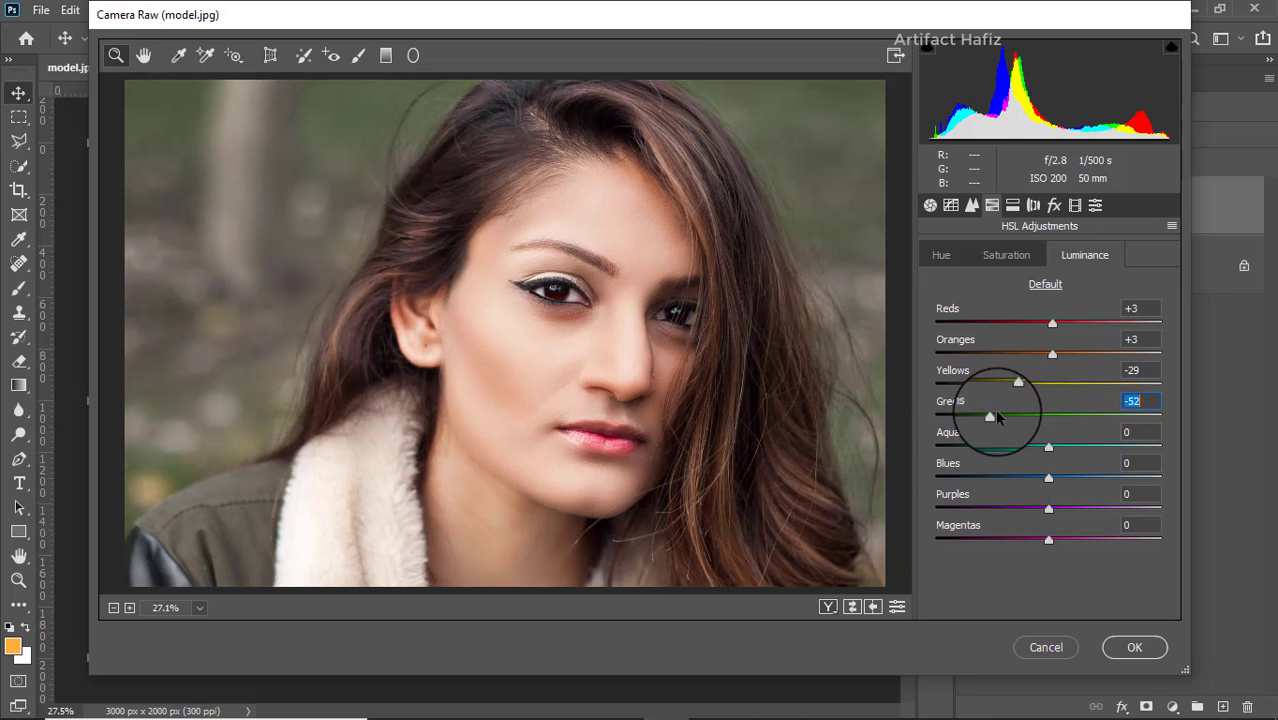
{"action": "left_click_drag", "start_coordinate": [1053, 357], "coordinate": [1044, 355]}
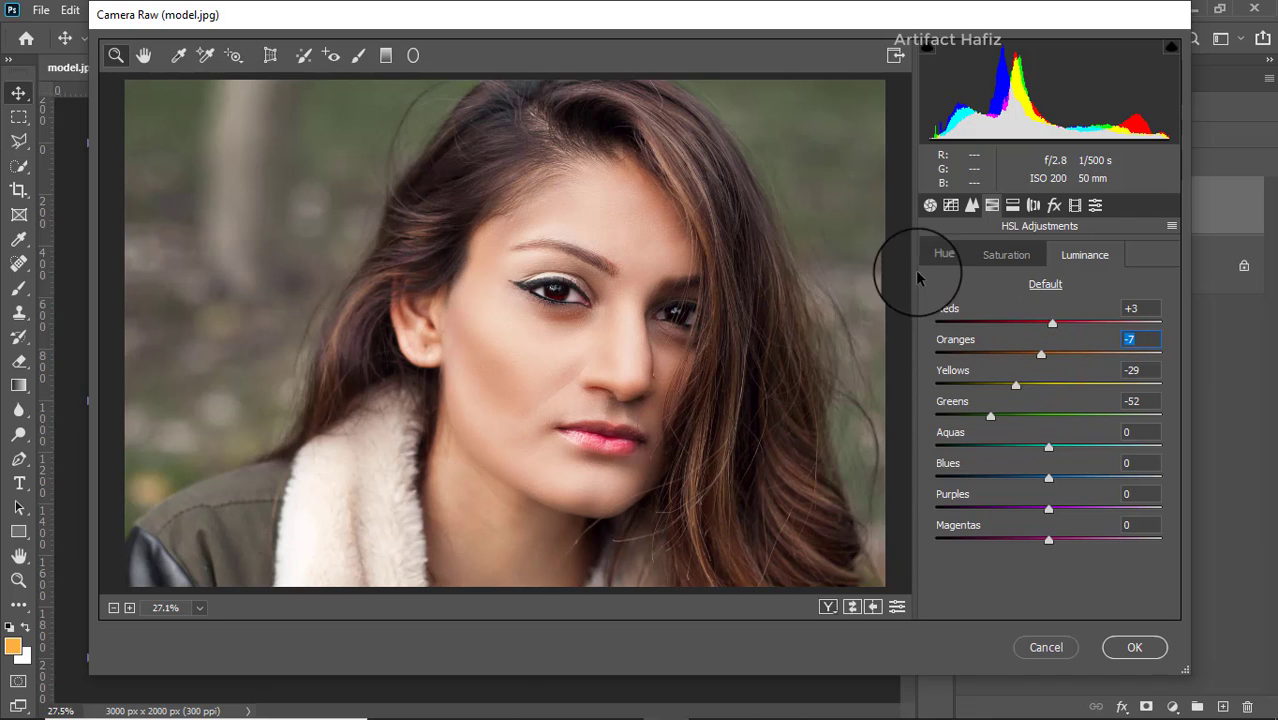
Step: Set the HSL Yellows hue to -14 and the post-crop vignetting Amount to -8
{"action": "left_click", "coordinate": [938, 255]}
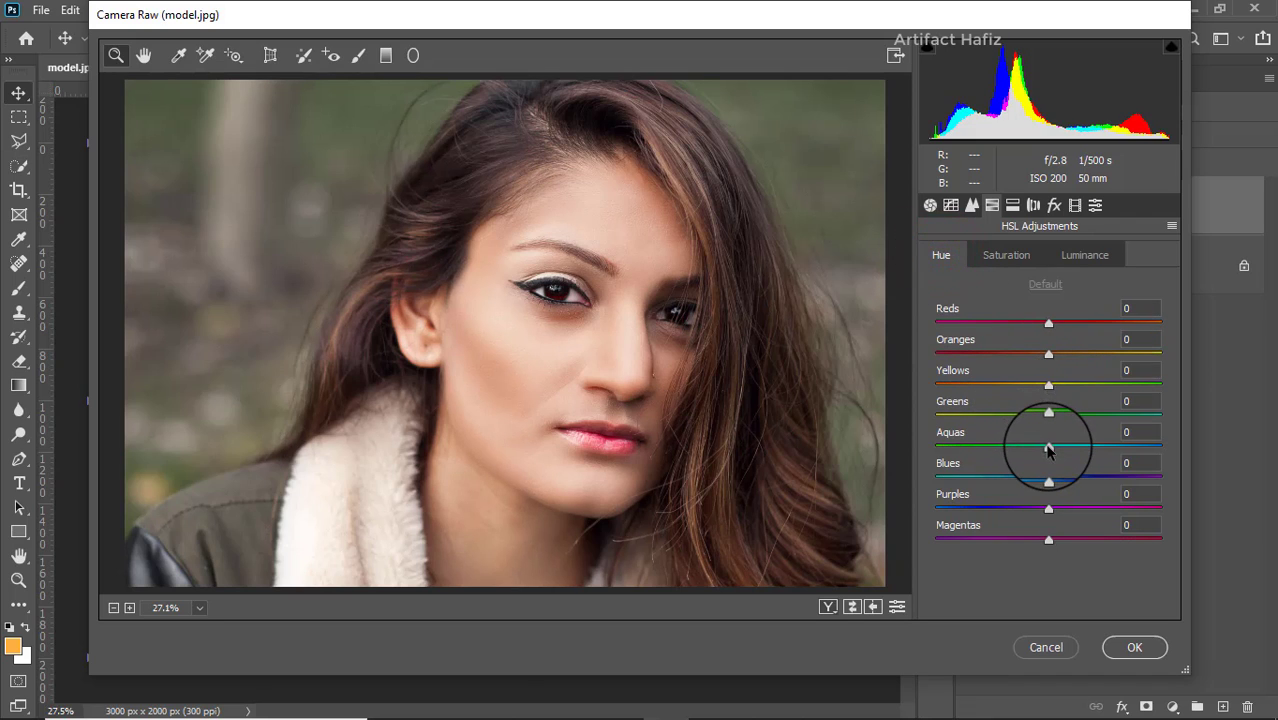
{"action": "left_click", "coordinate": [1048, 384]}
{"action": "mouse_move", "coordinate": [1048, 387]}
{"action": "left_mouse_down"}
{"action": "mouse_move", "coordinate": [1105, 403]}
{"action": "mouse_move", "coordinate": [1006, 390]}
{"action": "mouse_move", "coordinate": [1080, 395]}
{"action": "mouse_move", "coordinate": [1030, 404]}
{"action": "left_mouse_up"}
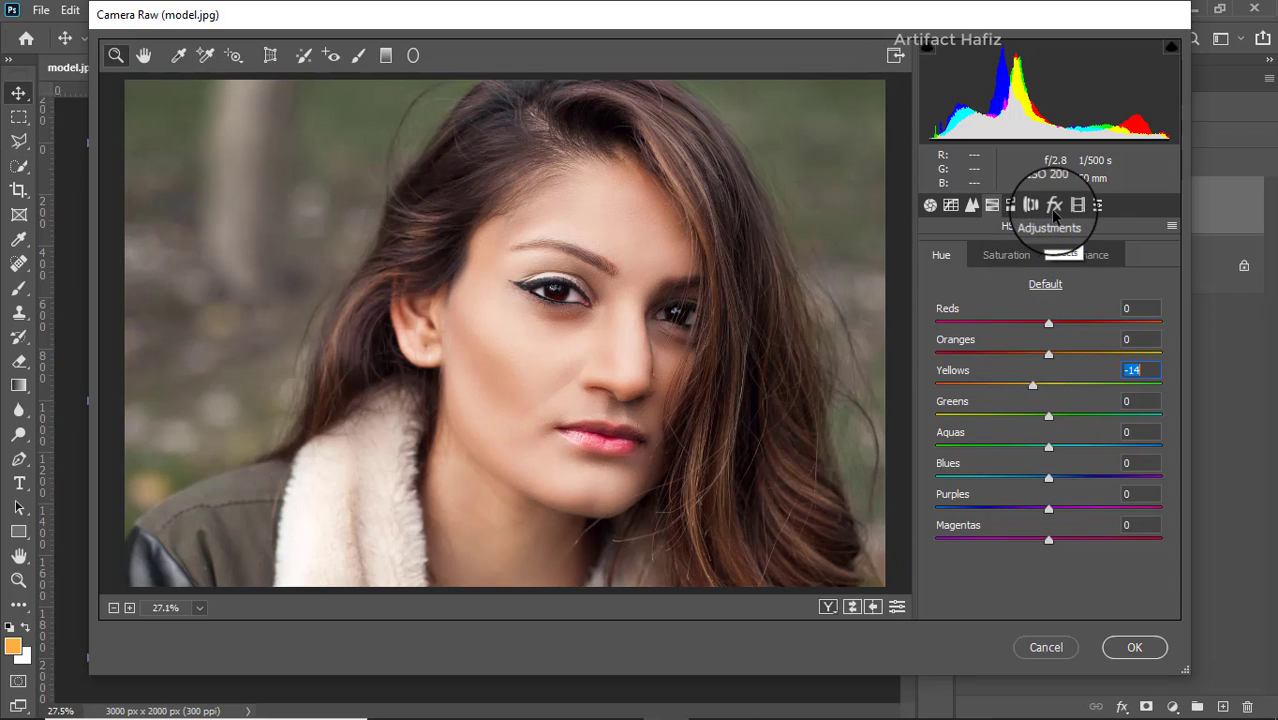
{"action": "left_click", "coordinate": [1054, 205]}
{"action": "left_click_drag", "start_coordinate": [1048, 448], "coordinate": [1037, 452]}
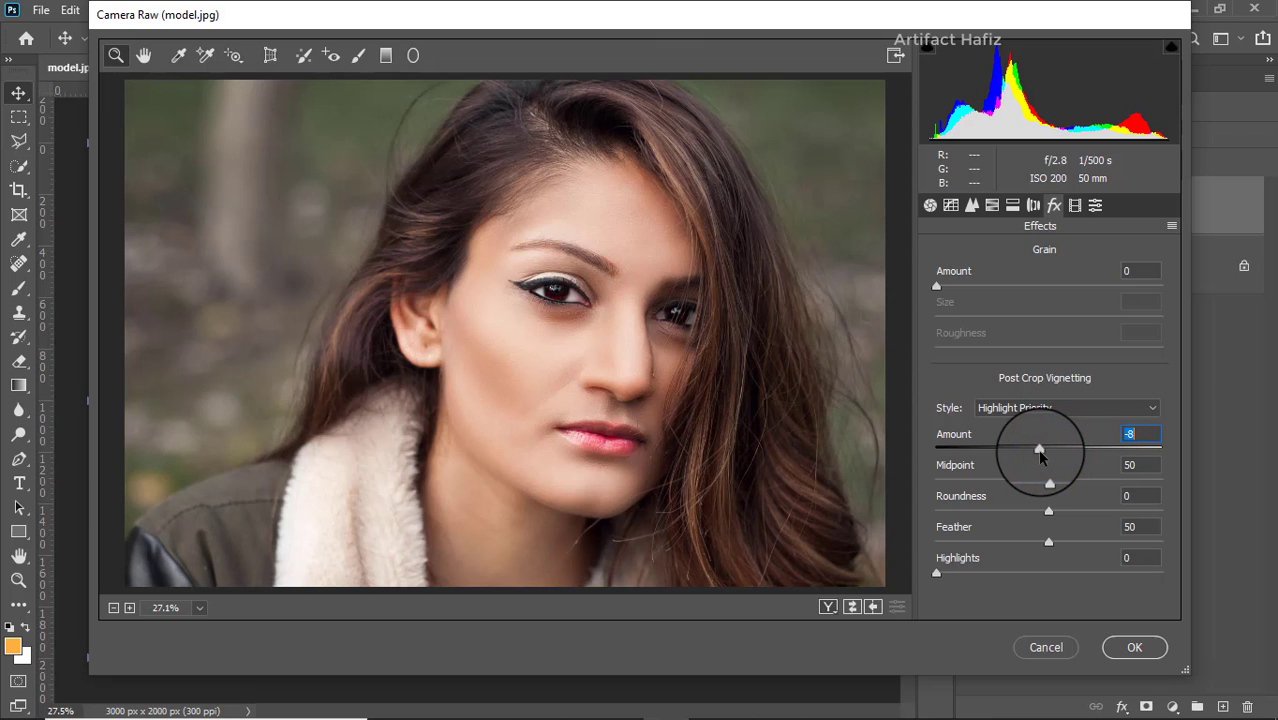
Step: Apply calibration saturations of -13 for Red Primary, +5 for Green Primary and +6 for Blue Primary, and compare the graded photo with the original
{"action": "left_click", "coordinate": [1076, 207]}
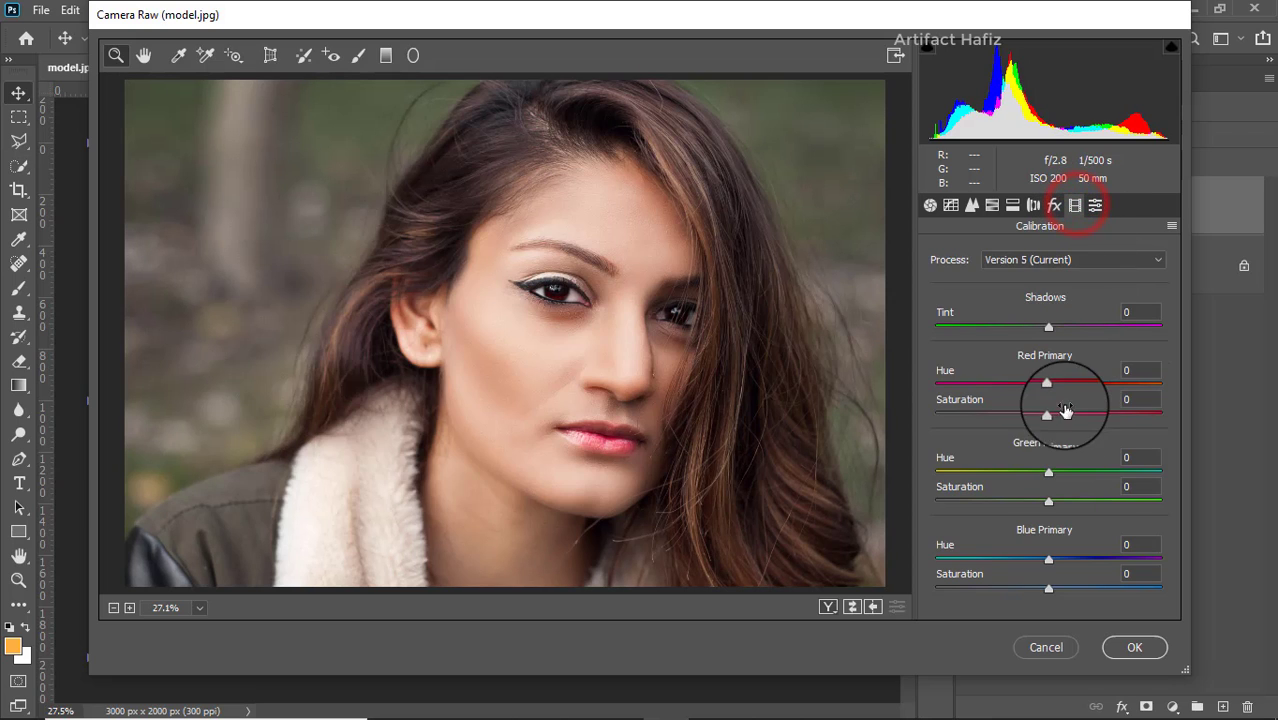
{"action": "left_click_drag", "start_coordinate": [1048, 413], "coordinate": [1036, 418]}
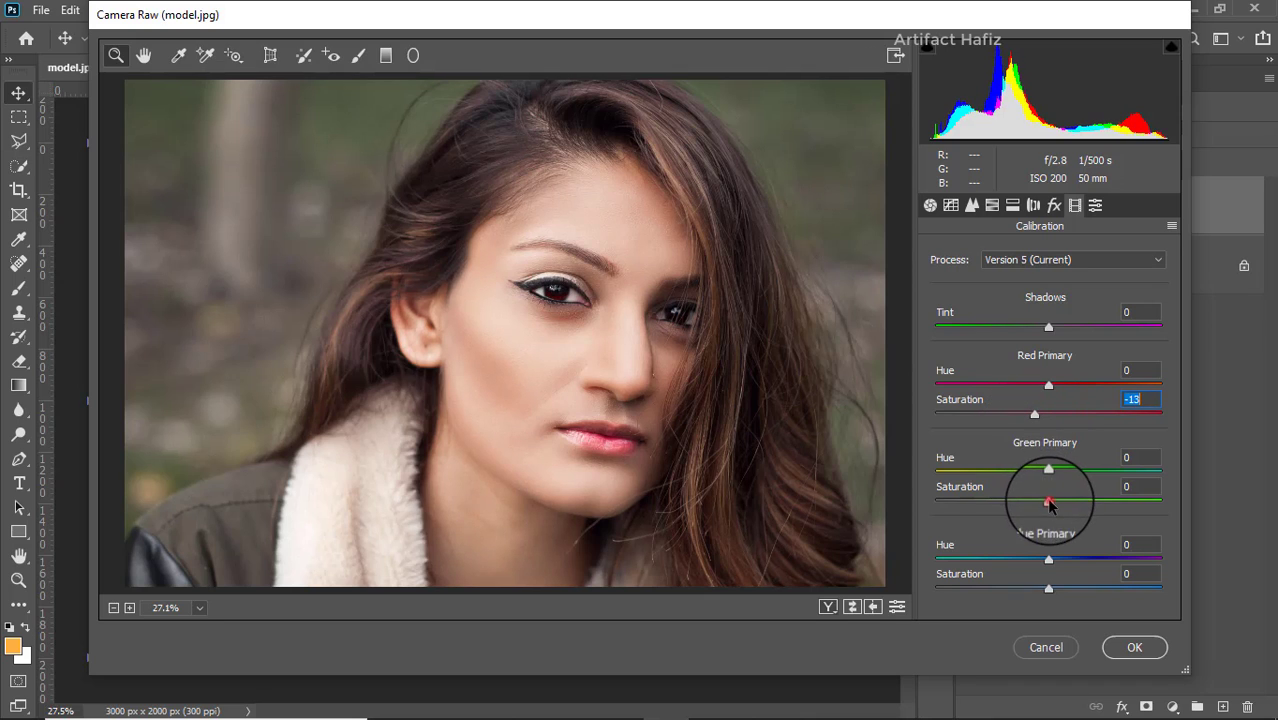
{"action": "left_click_drag", "start_coordinate": [1048, 501], "coordinate": [1055, 505]}
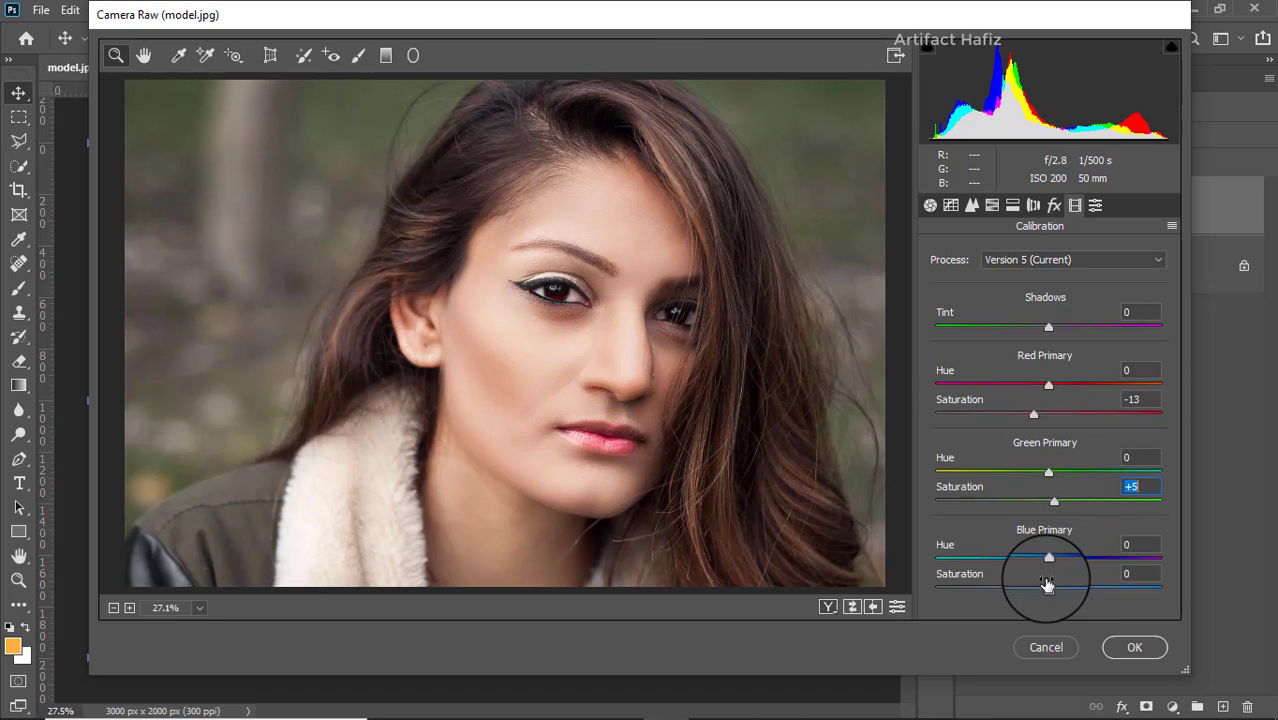
{"action": "left_click_drag", "start_coordinate": [1047, 588], "coordinate": [1054, 590]}
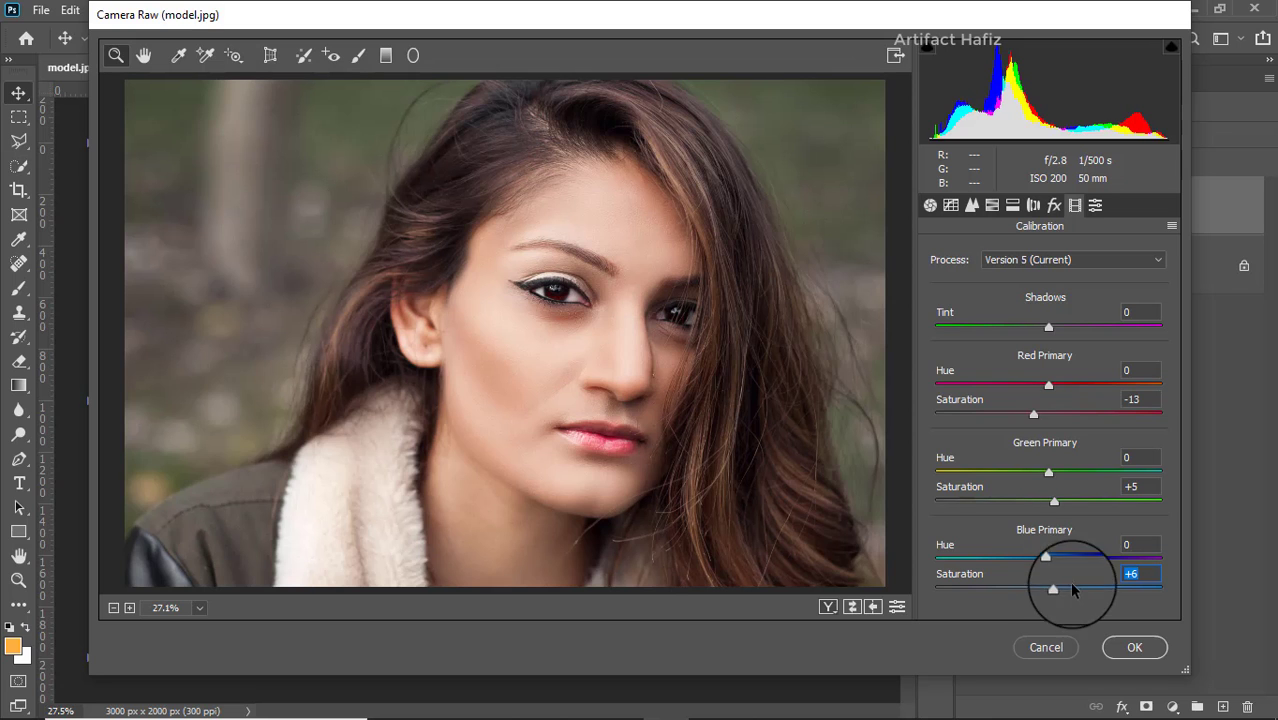
{"action": "left_click", "coordinate": [1133, 648]}
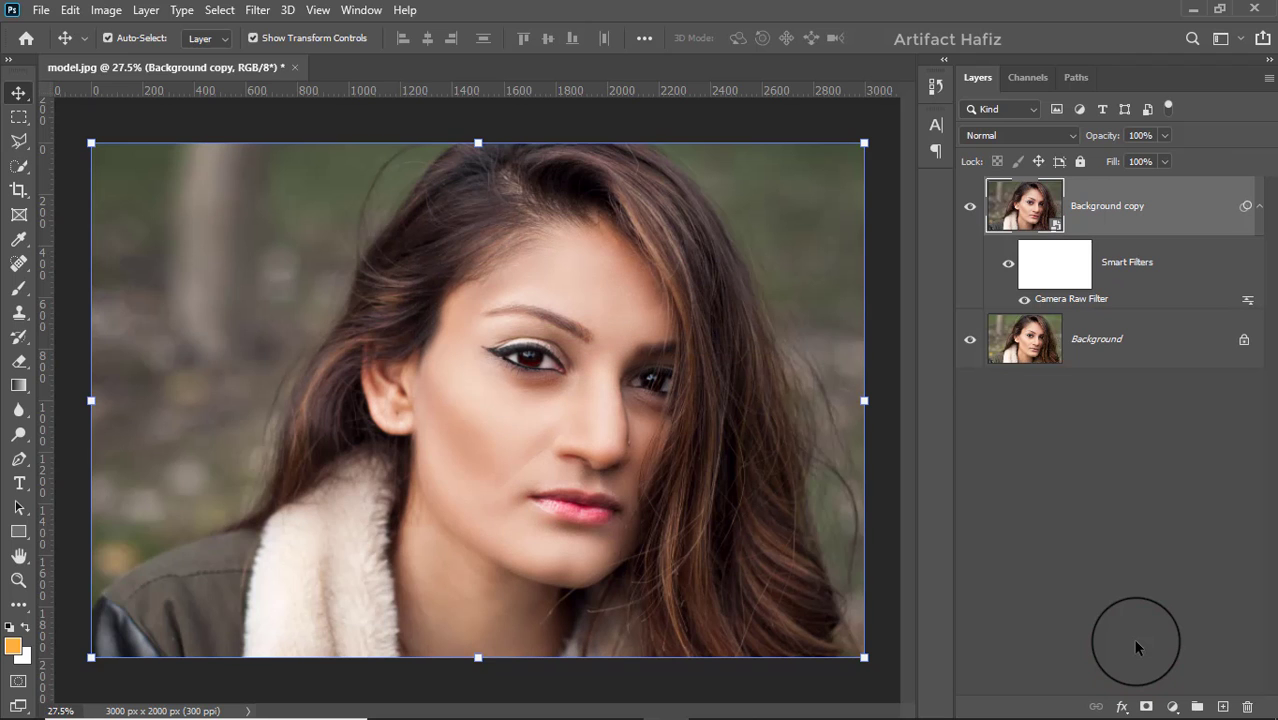
{"action": "left_click", "coordinate": [968, 207]}
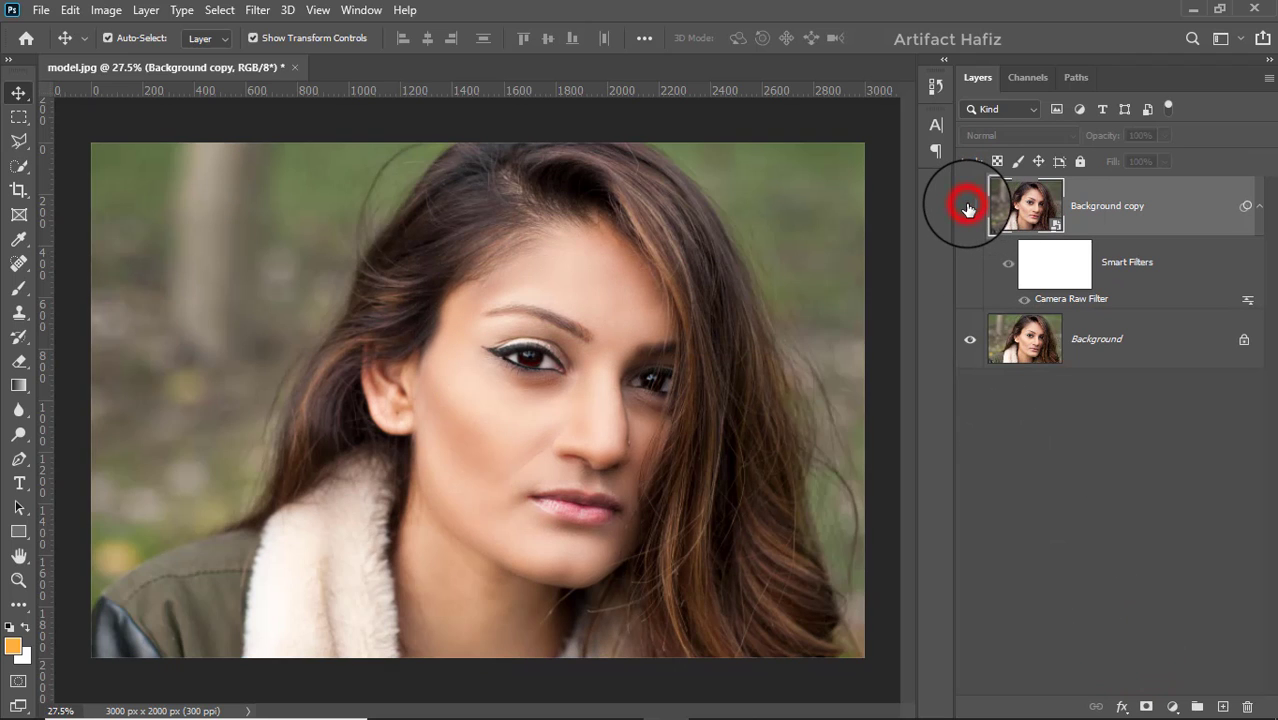
{"action": "left_click", "coordinate": [968, 207]}
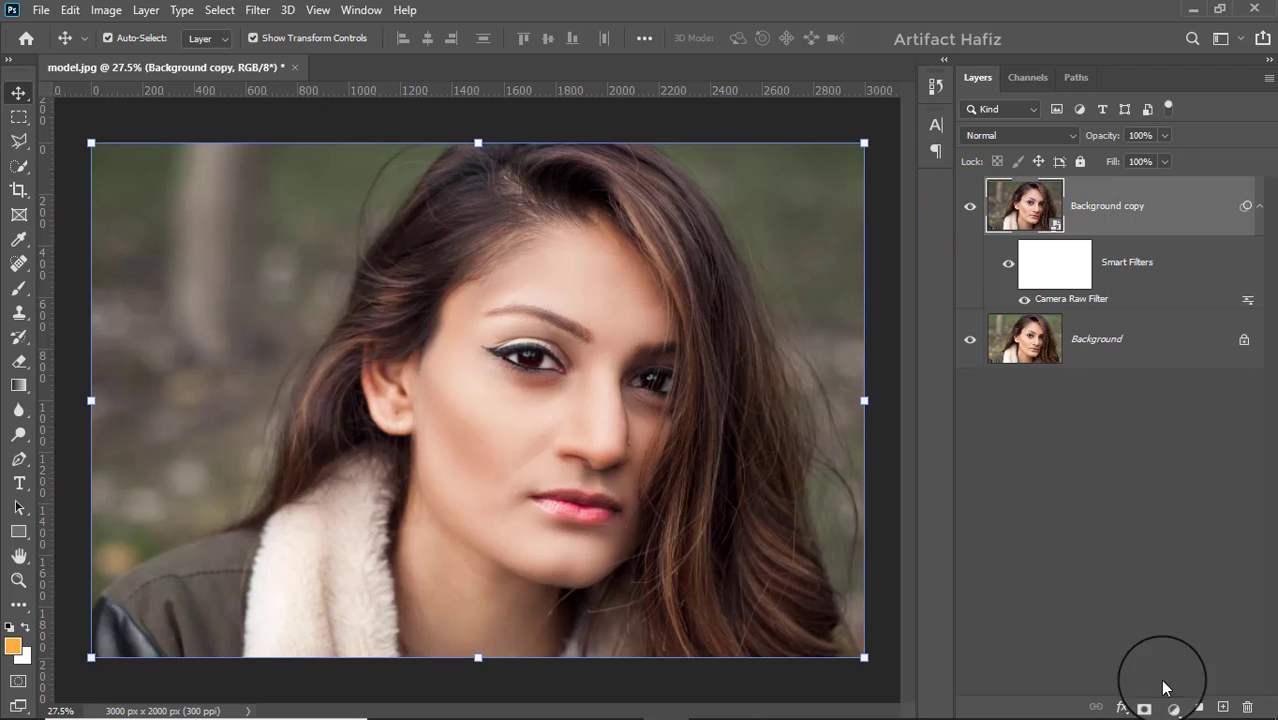
Step: Add a Color Lookup adjustment layer using the Fuji ETERNA 250D Kodak 2395 LUT and set its opacity to 5%
{"action": "left_click", "coordinate": [1170, 705]}
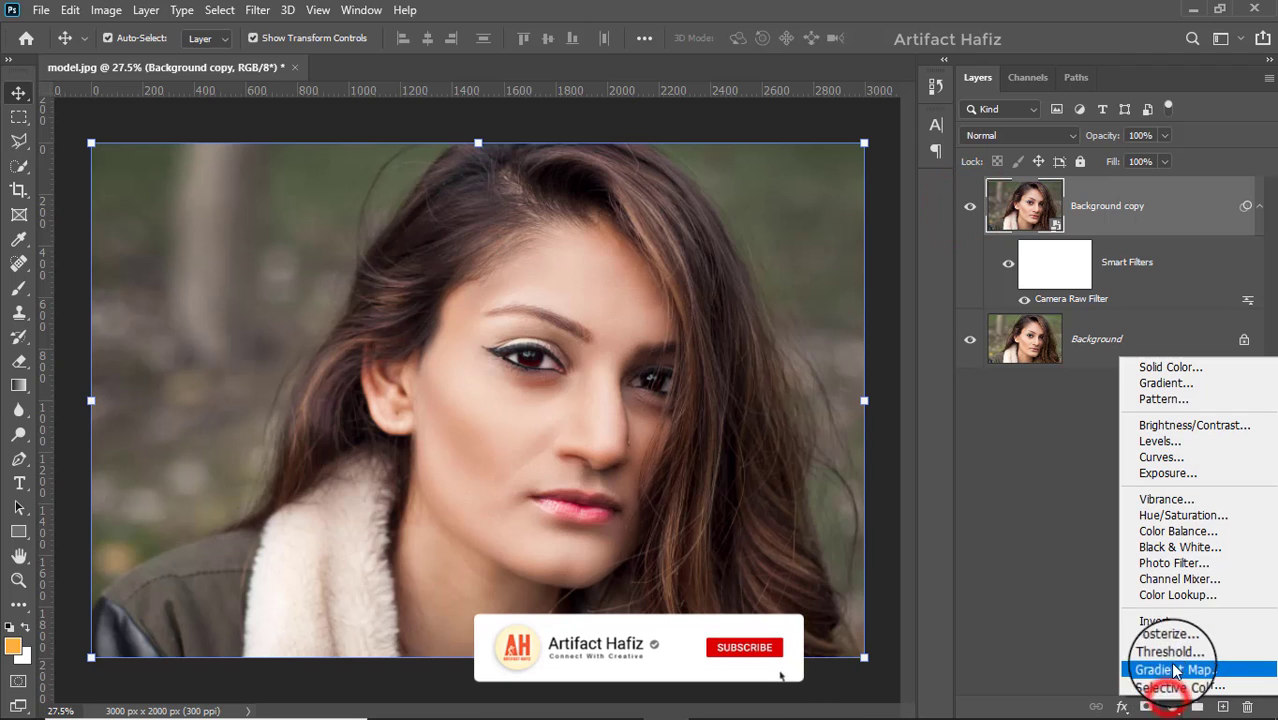
{"action": "left_click", "coordinate": [1172, 592]}
{"action": "left_click", "coordinate": [1040, 246]}
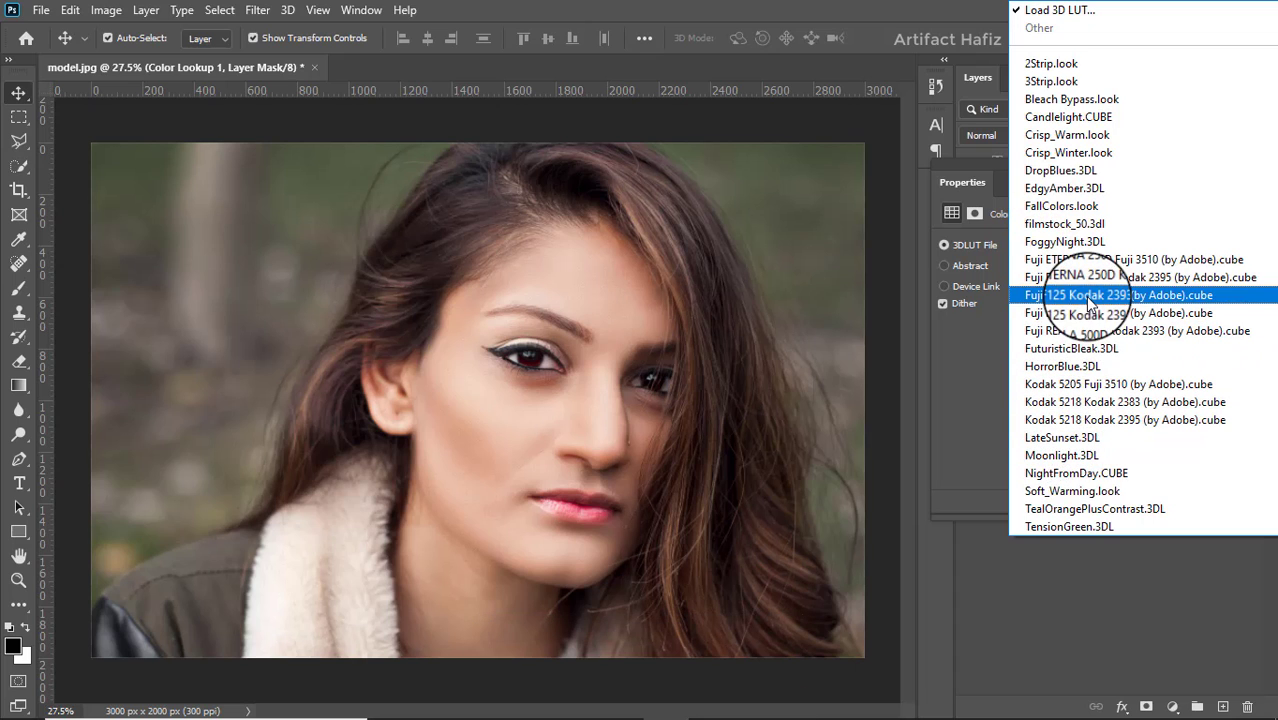
{"action": "left_click", "coordinate": [1090, 277]}
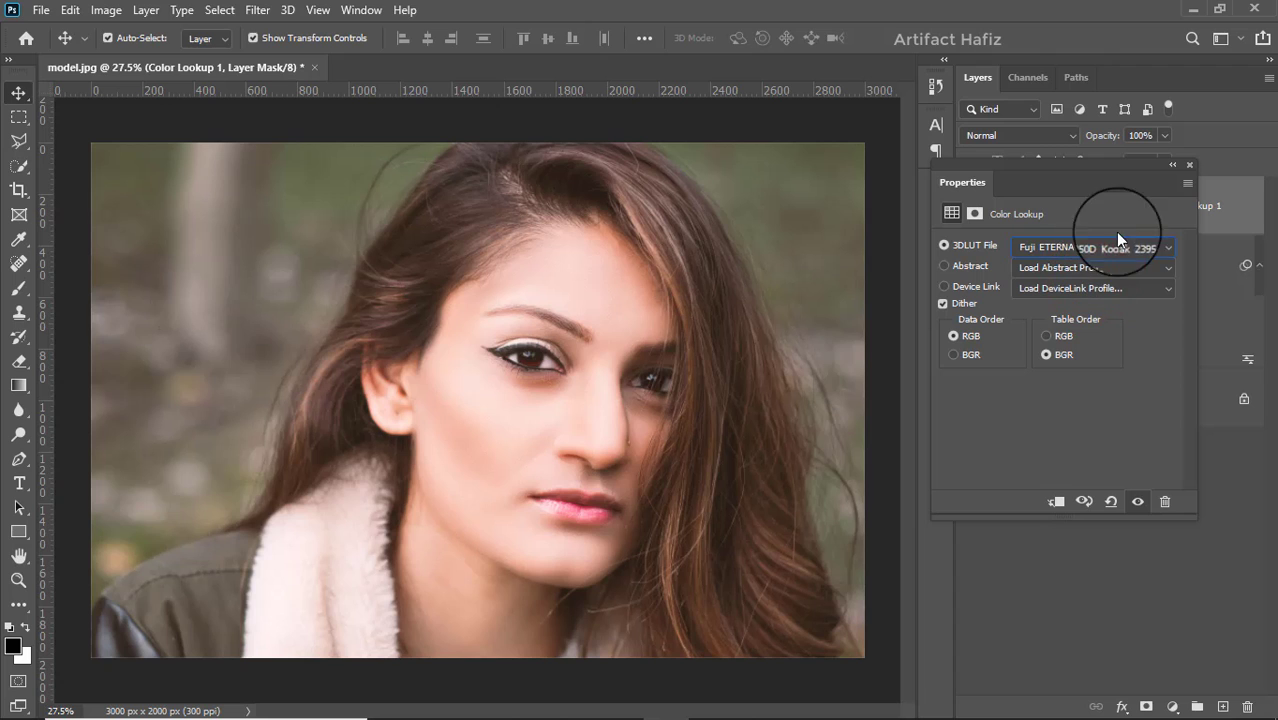
{"action": "left_click", "coordinate": [1189, 164]}
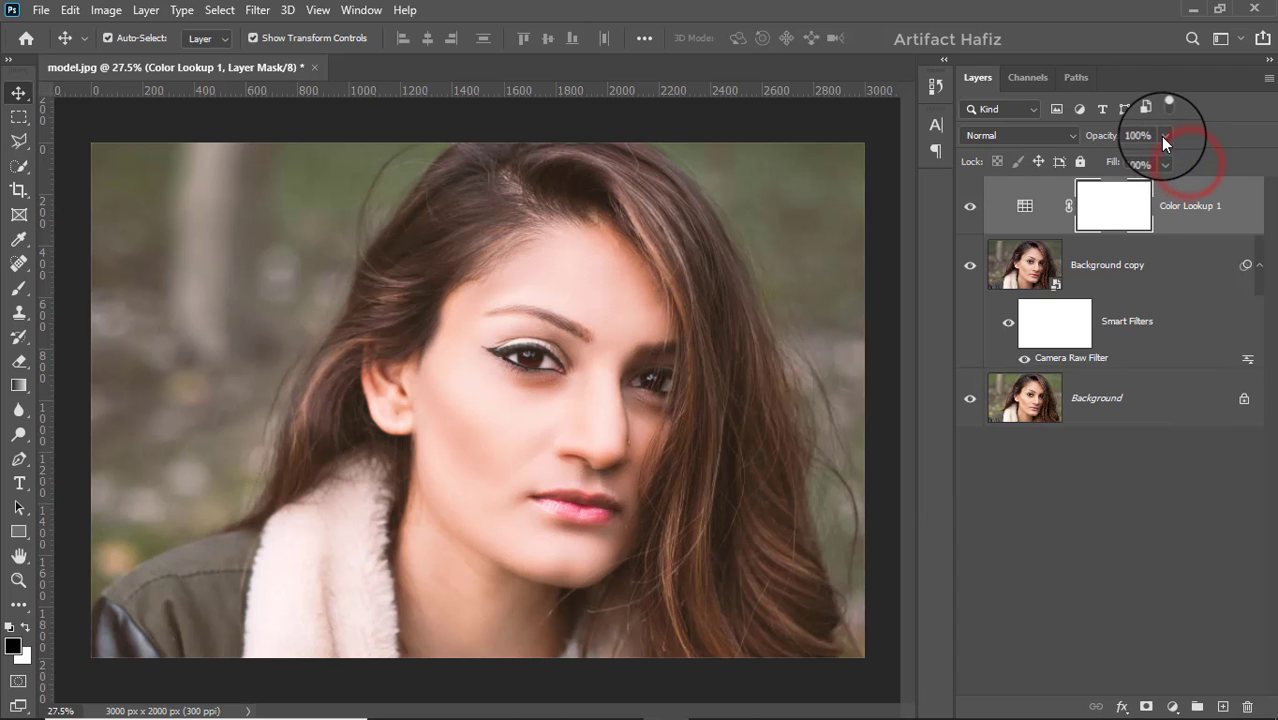
{"action": "left_click_drag", "start_coordinate": [1163, 158], "coordinate": [1085, 160]}
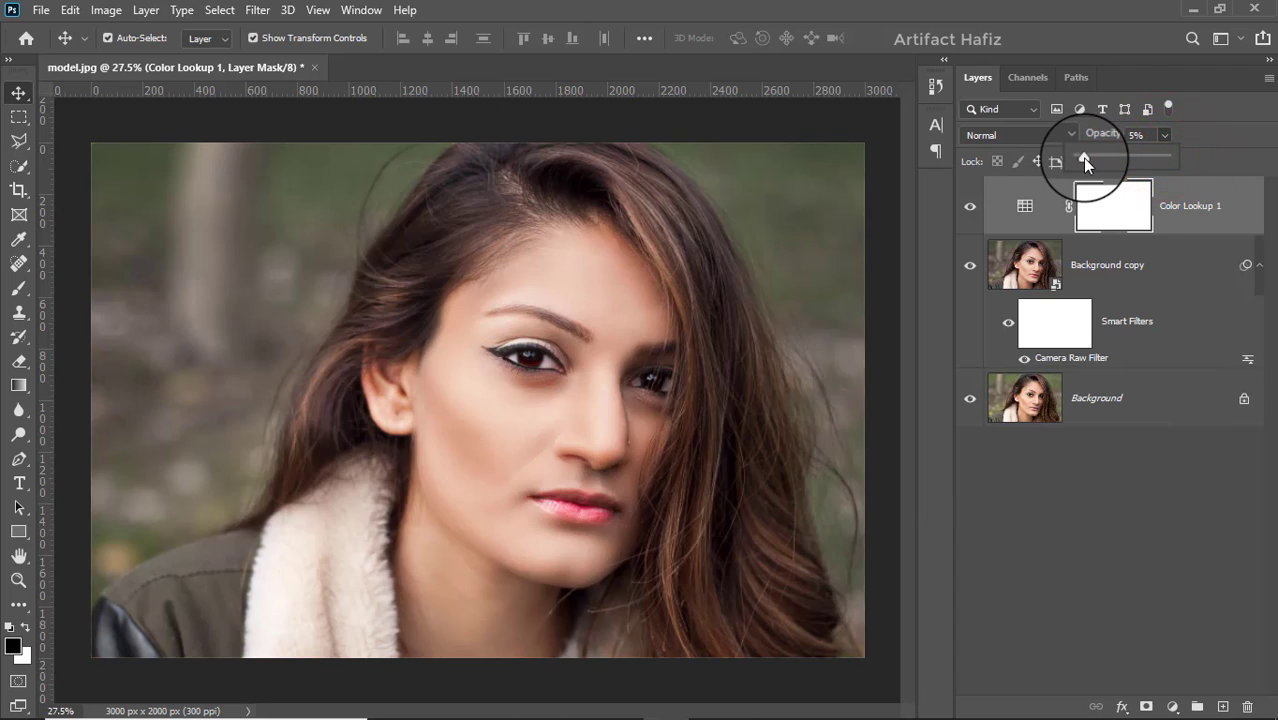
Step: Add a second Color Lookup adjustment layer using the Fuji F125 Kodak 2395 LUT and set its opacity to 5%
{"action": "left_click", "coordinate": [1172, 707]}
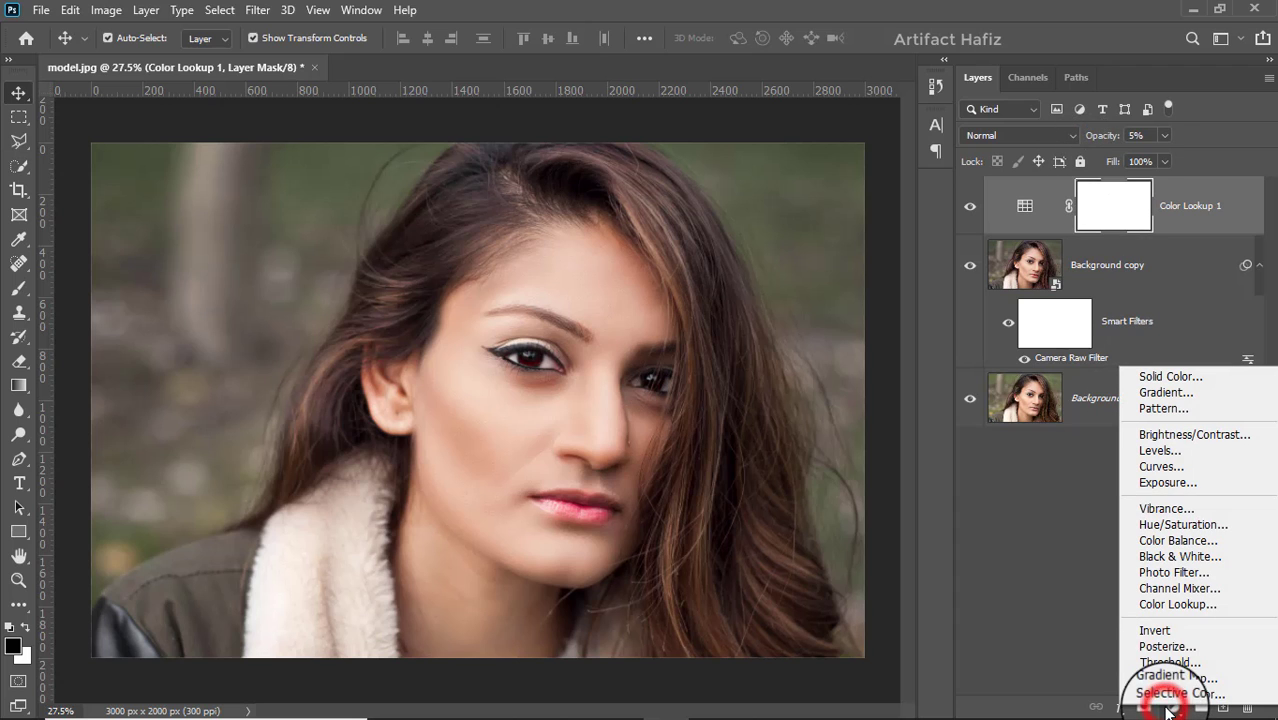
{"action": "left_click", "coordinate": [1185, 605]}
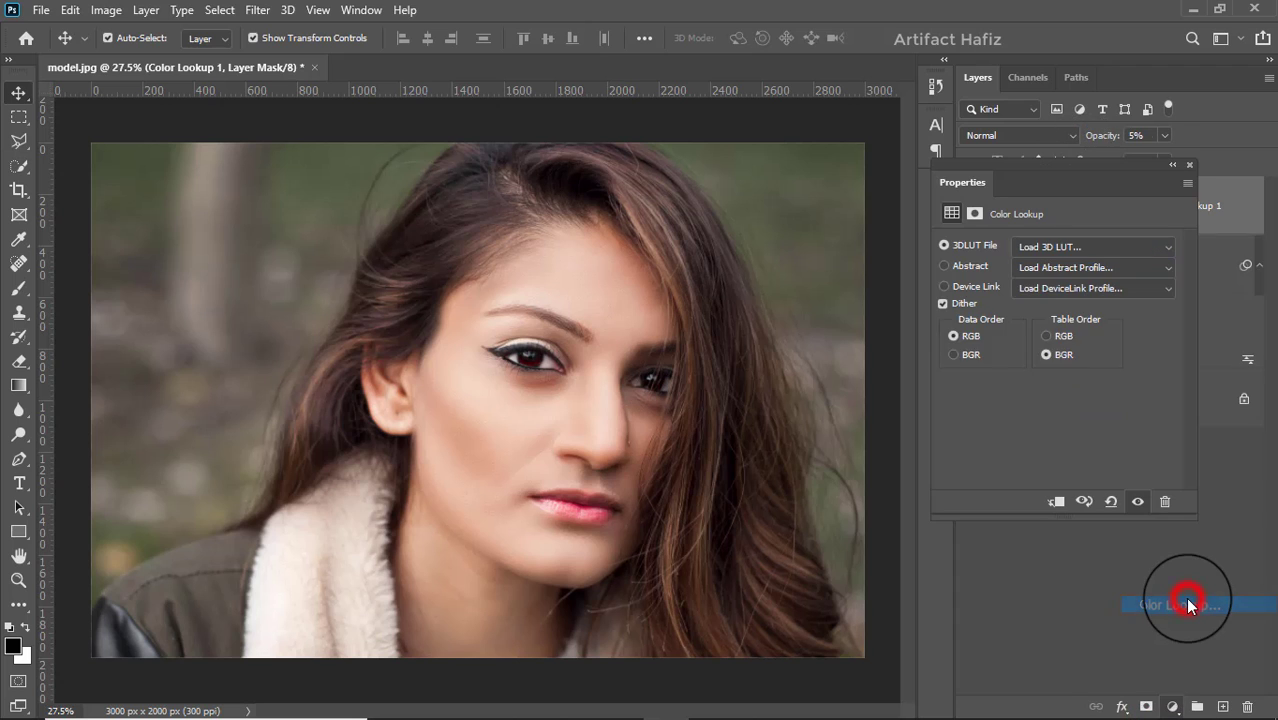
{"action": "left_click", "coordinate": [1055, 249]}
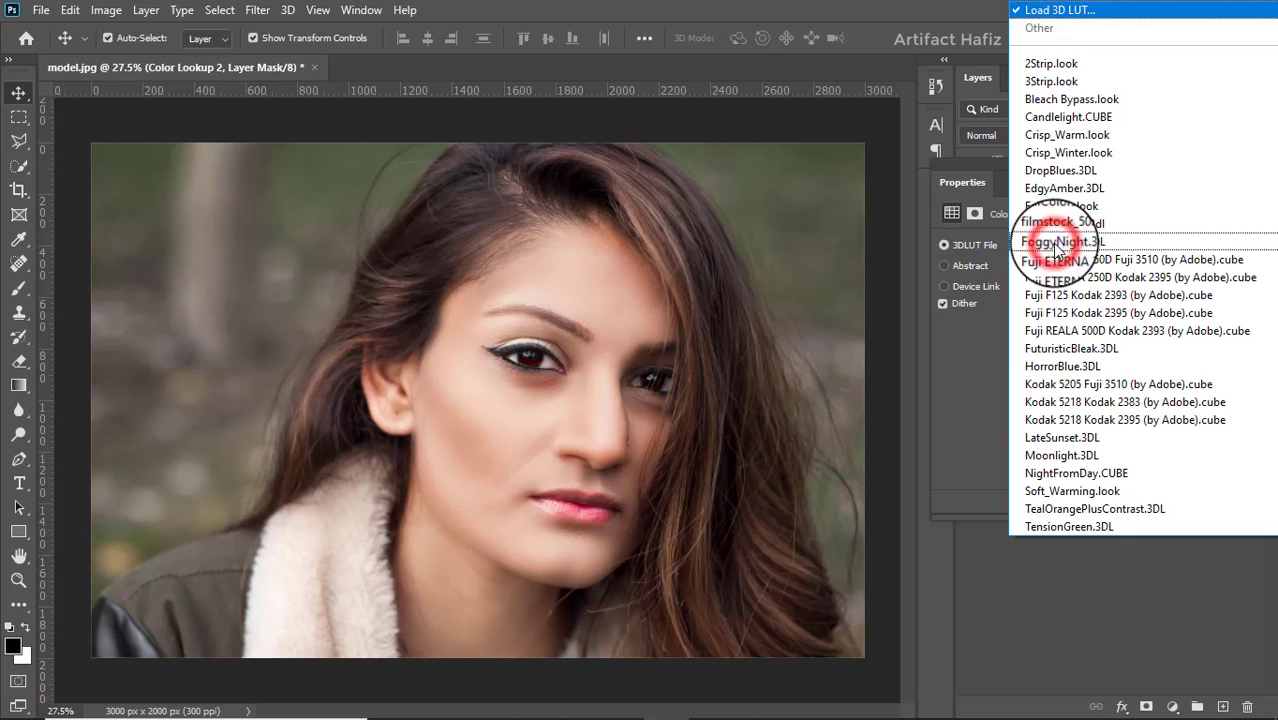
{"action": "left_click", "coordinate": [1093, 313]}
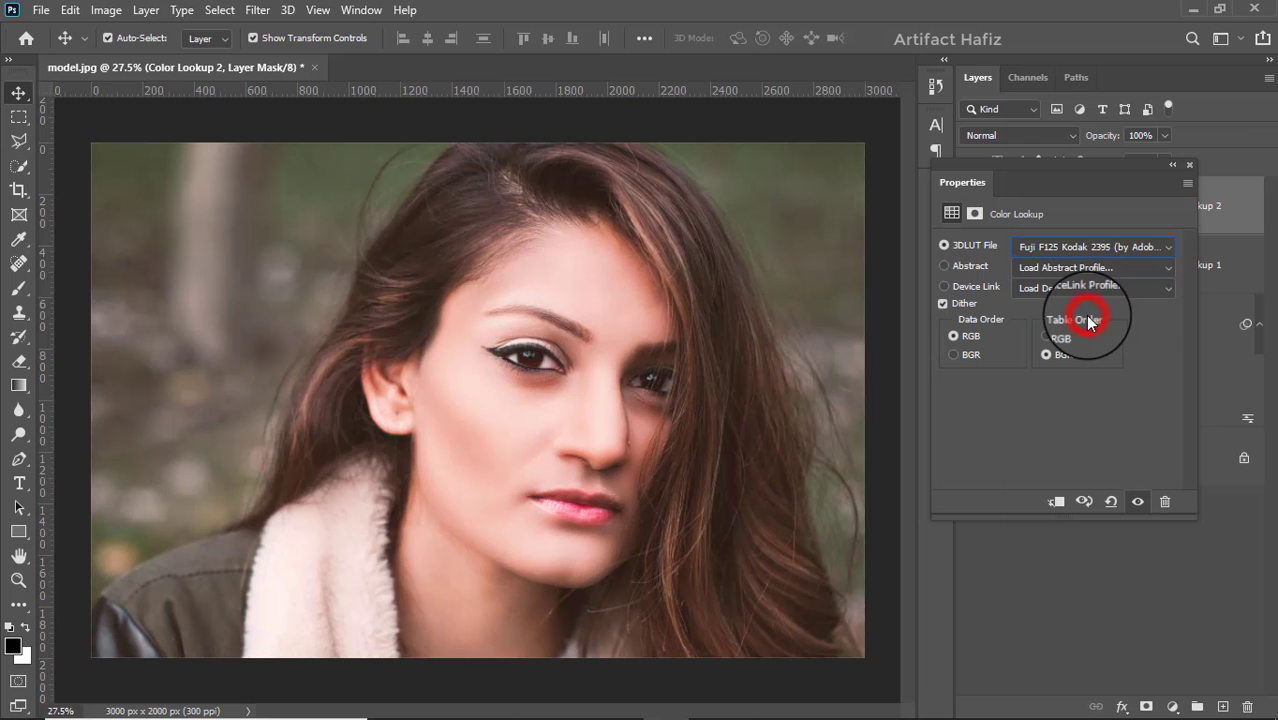
{"action": "left_click", "coordinate": [1190, 164]}
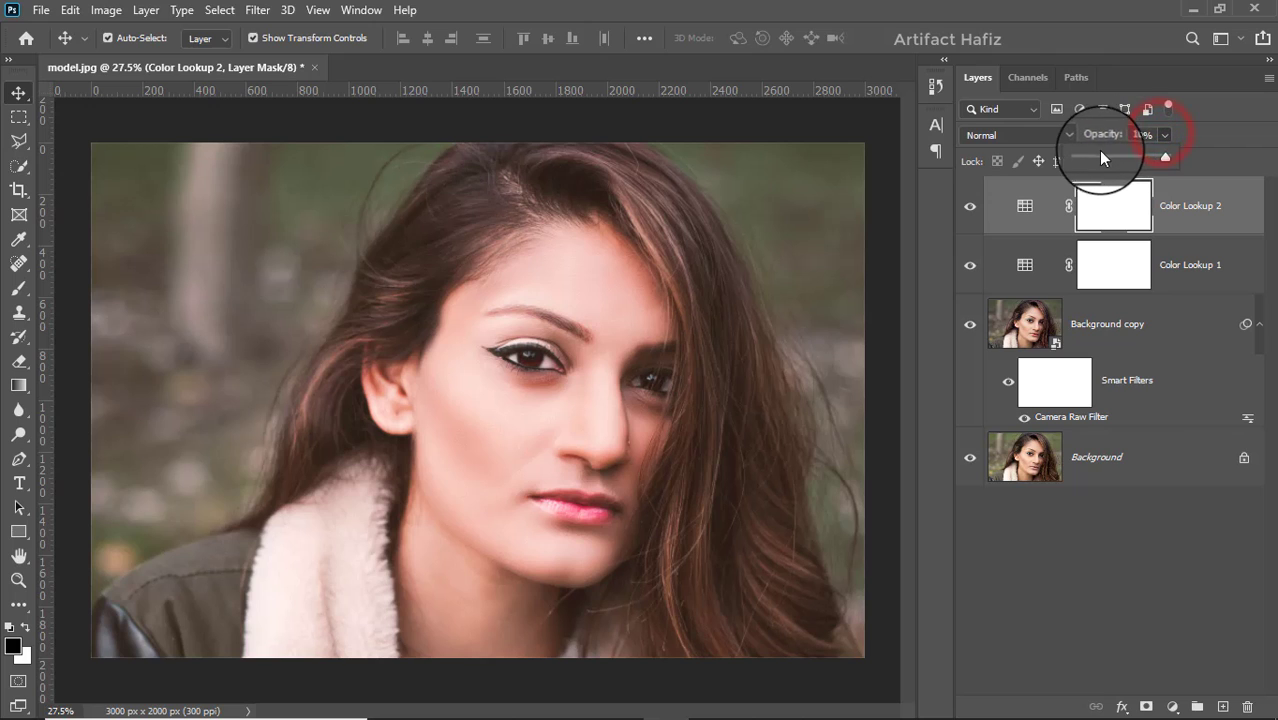
{"action": "left_click_drag", "start_coordinate": [1165, 157], "coordinate": [1085, 159]}
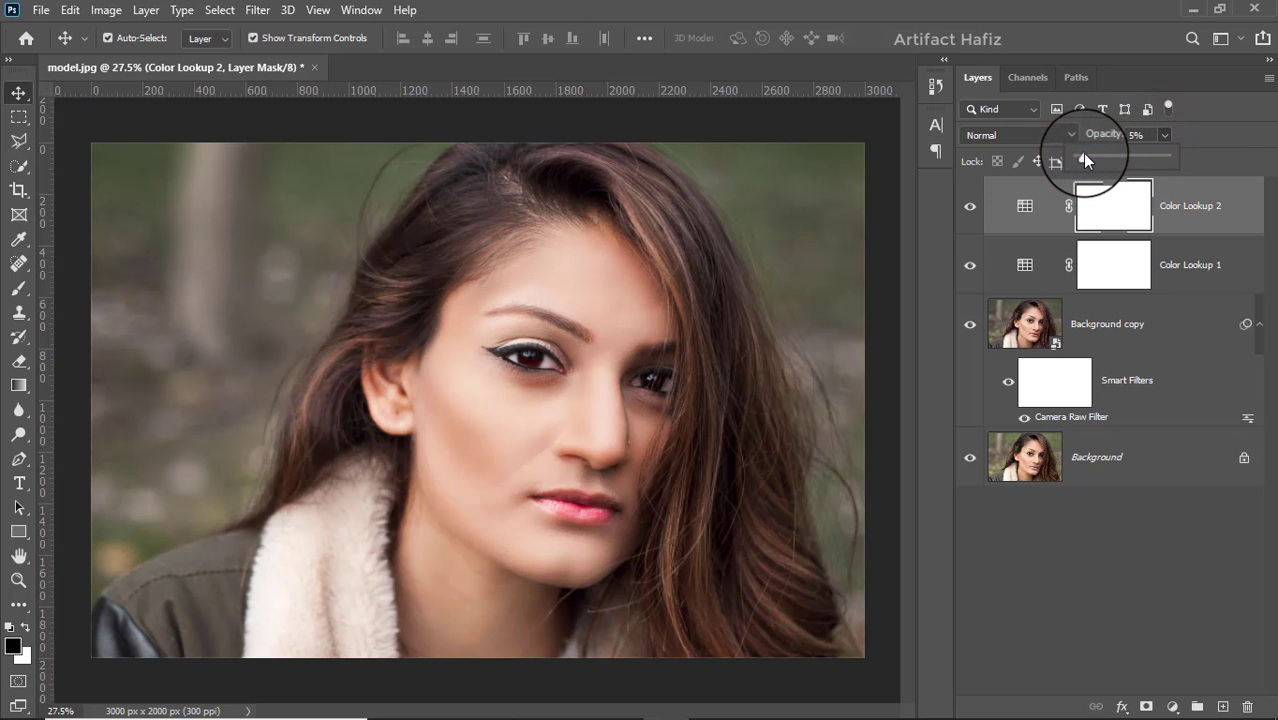
Step: Add a Curves adjustment layer with a slightly raised point in the shadow quarter of the RGB curve
{"action": "left_click", "coordinate": [1173, 705]}
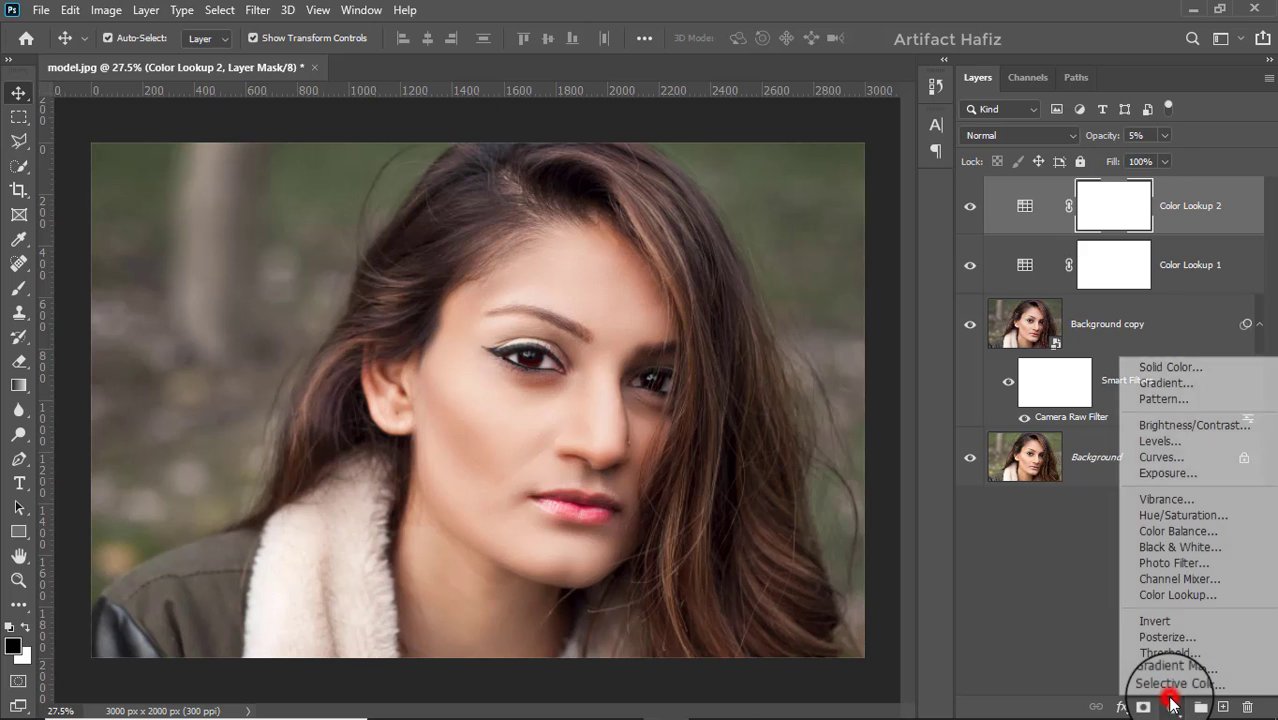
{"action": "left_click", "coordinate": [1160, 460]}
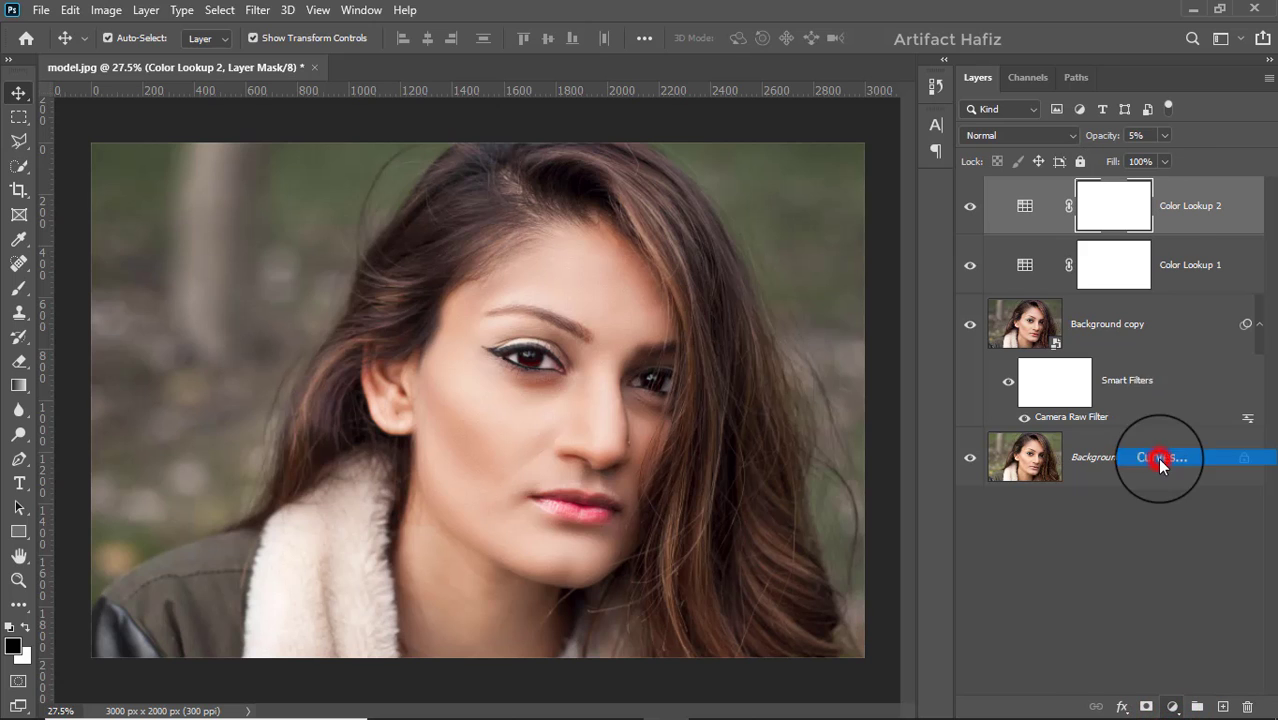
{"action": "left_click_drag", "start_coordinate": [1025, 432], "coordinate": [1029, 430]}
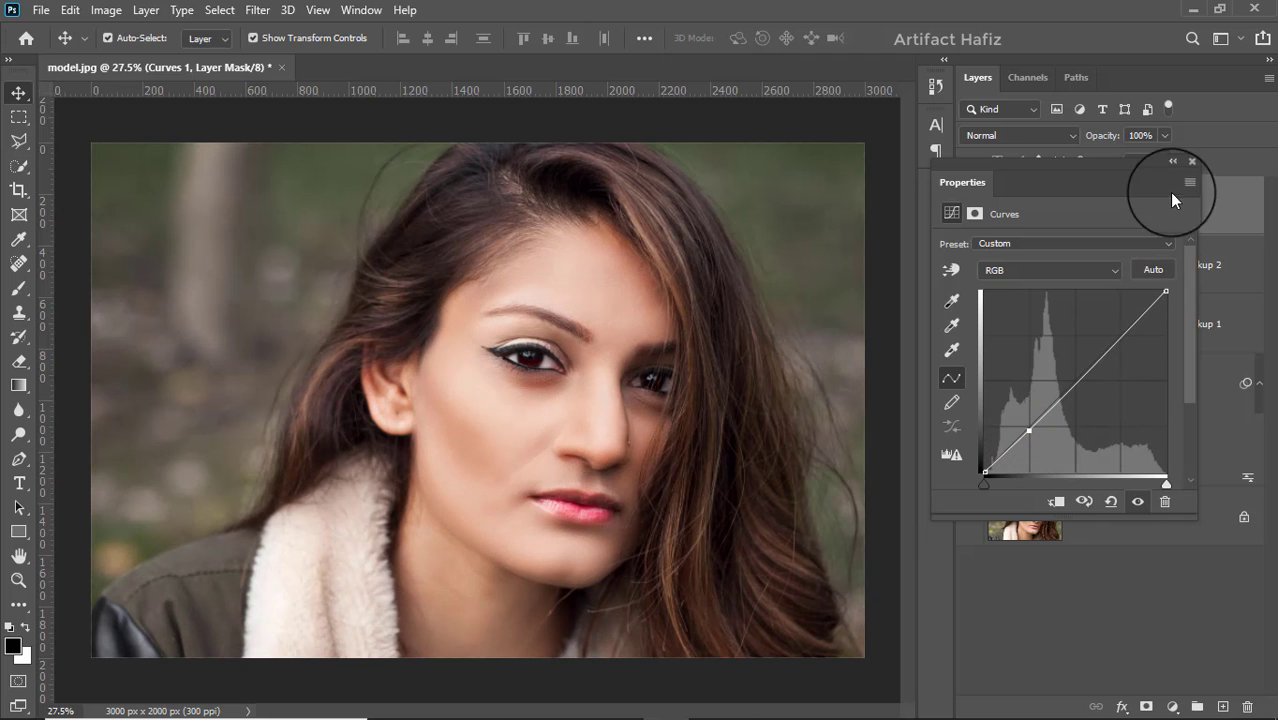
{"action": "left_click", "coordinate": [1191, 164]}
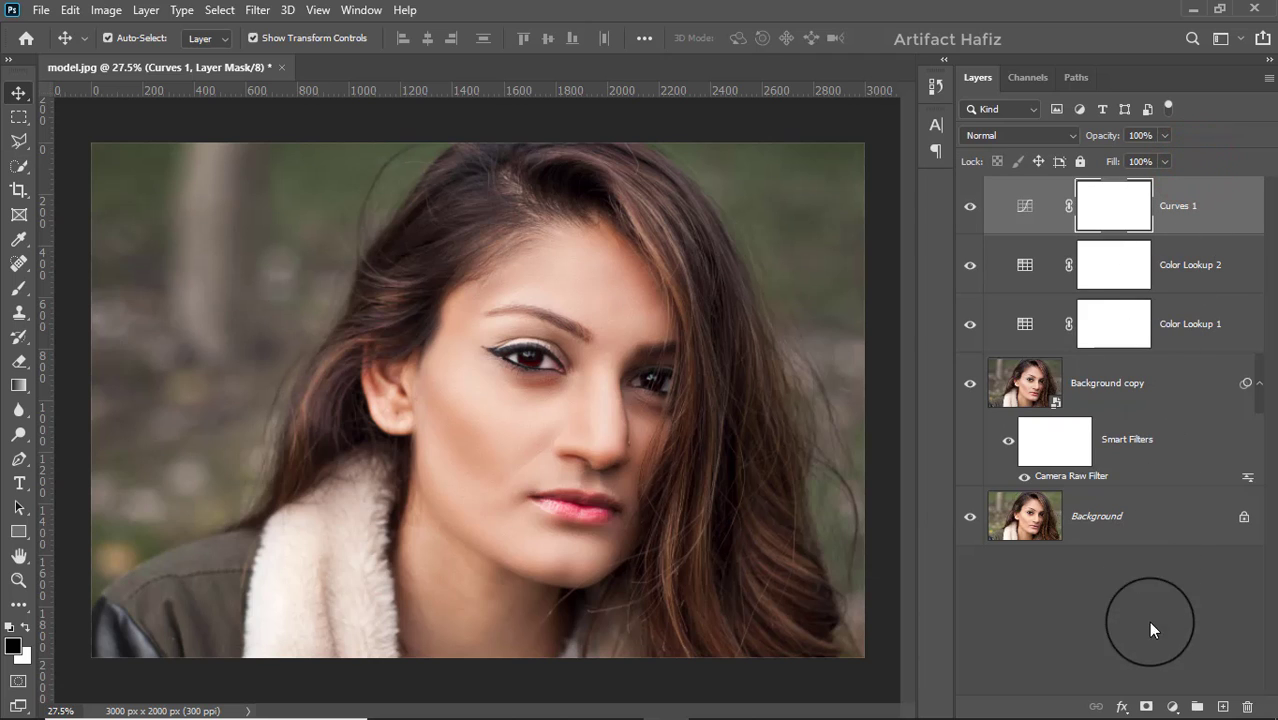
Step: Add a Levels adjustment layer and slightly lower its RGB white input level
{"action": "left_click", "coordinate": [1172, 705]}
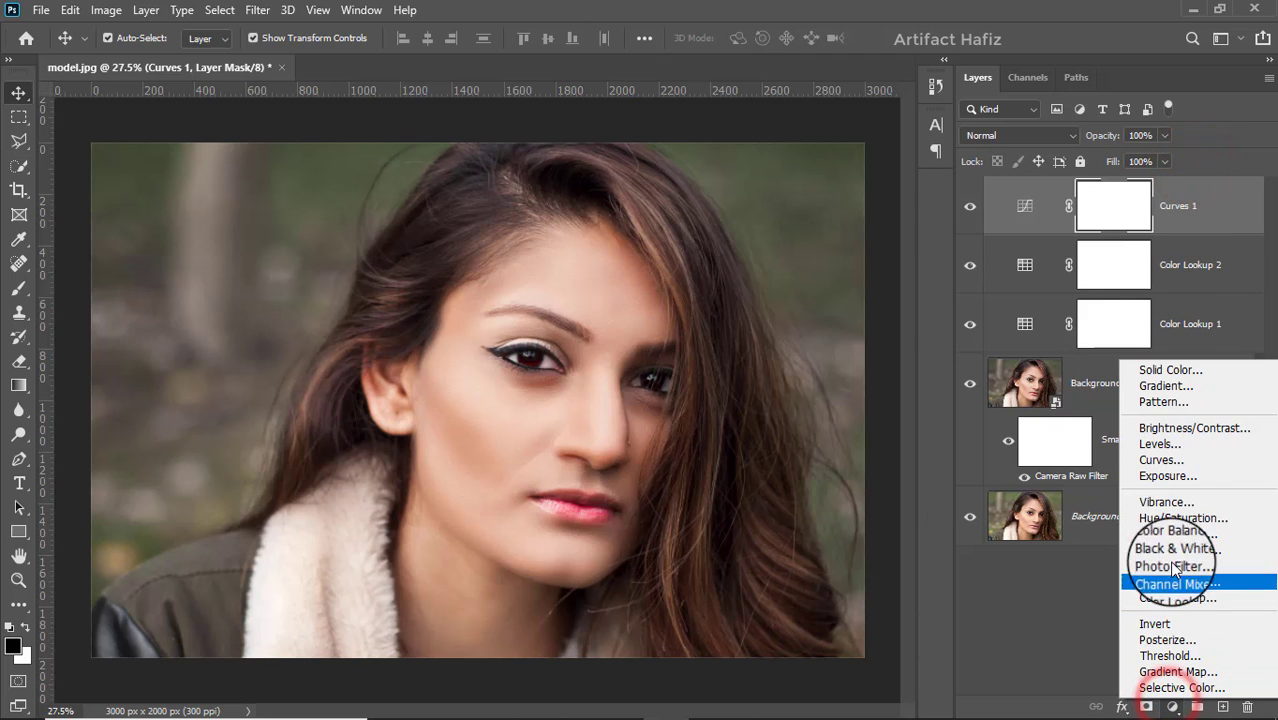
{"action": "left_click", "coordinate": [1169, 459]}
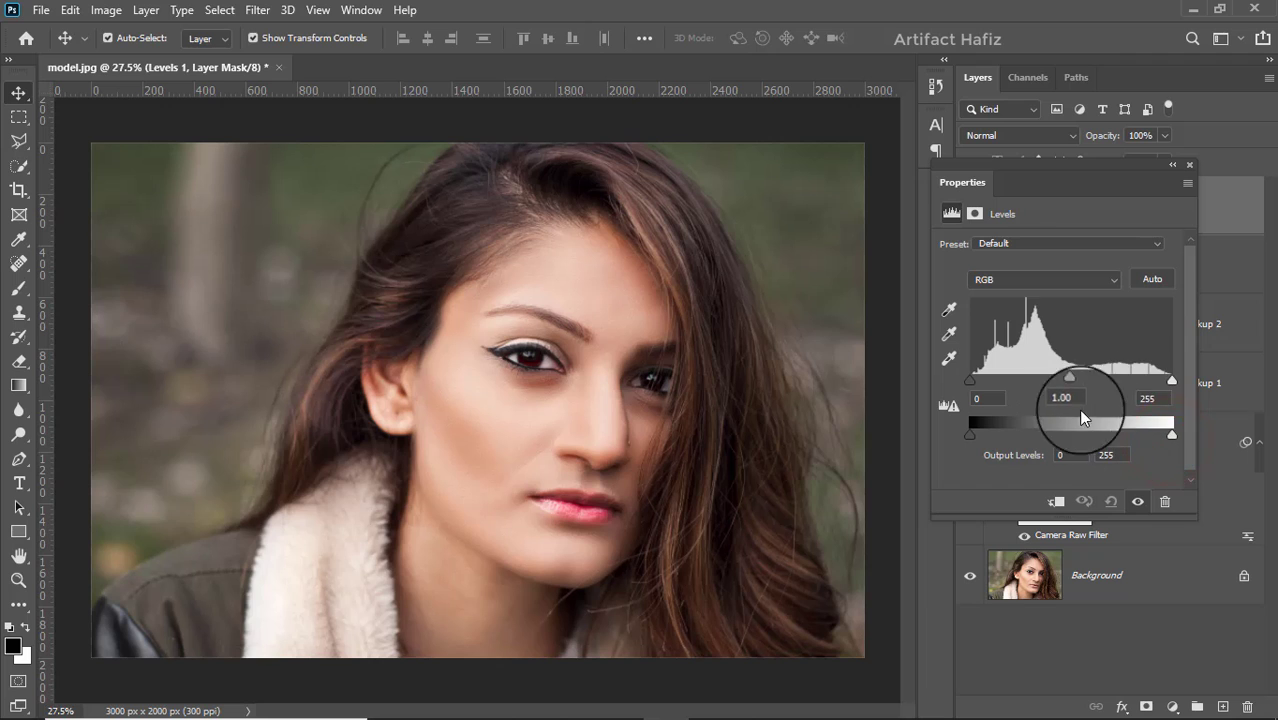
{"action": "left_click_drag", "start_coordinate": [1173, 388], "coordinate": [1168, 382]}
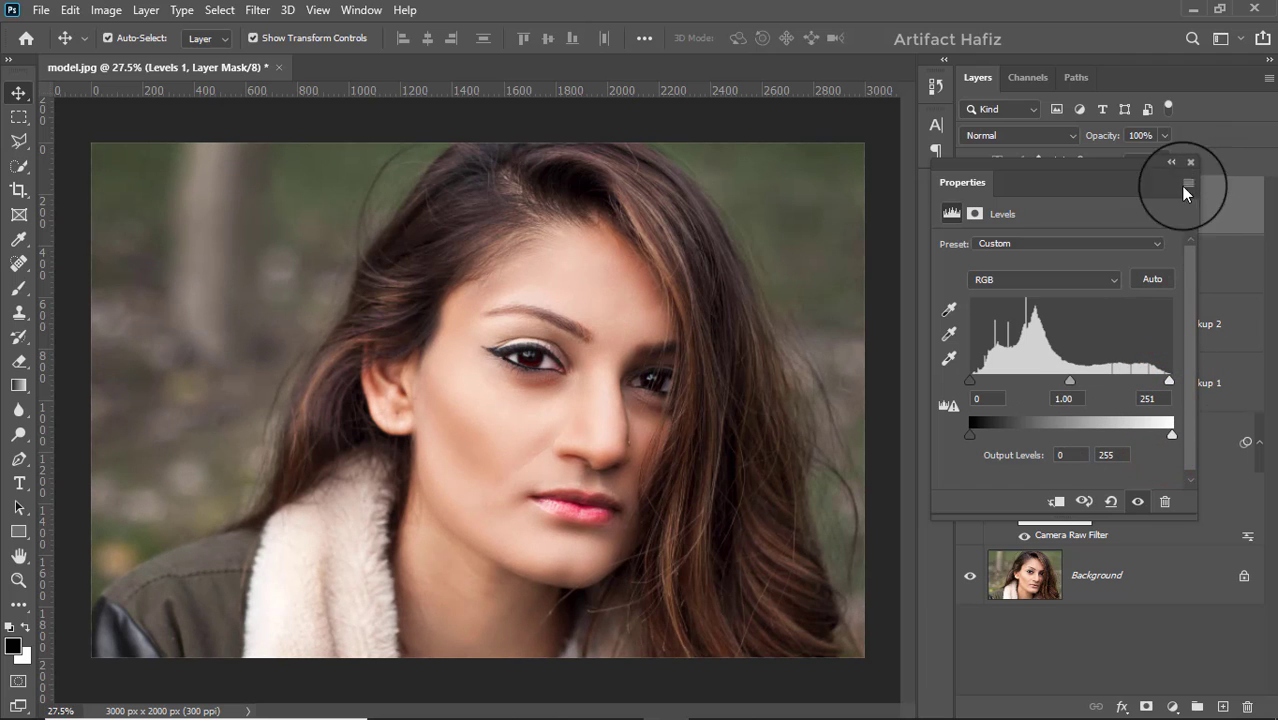
{"action": "left_click", "coordinate": [1150, 398]}
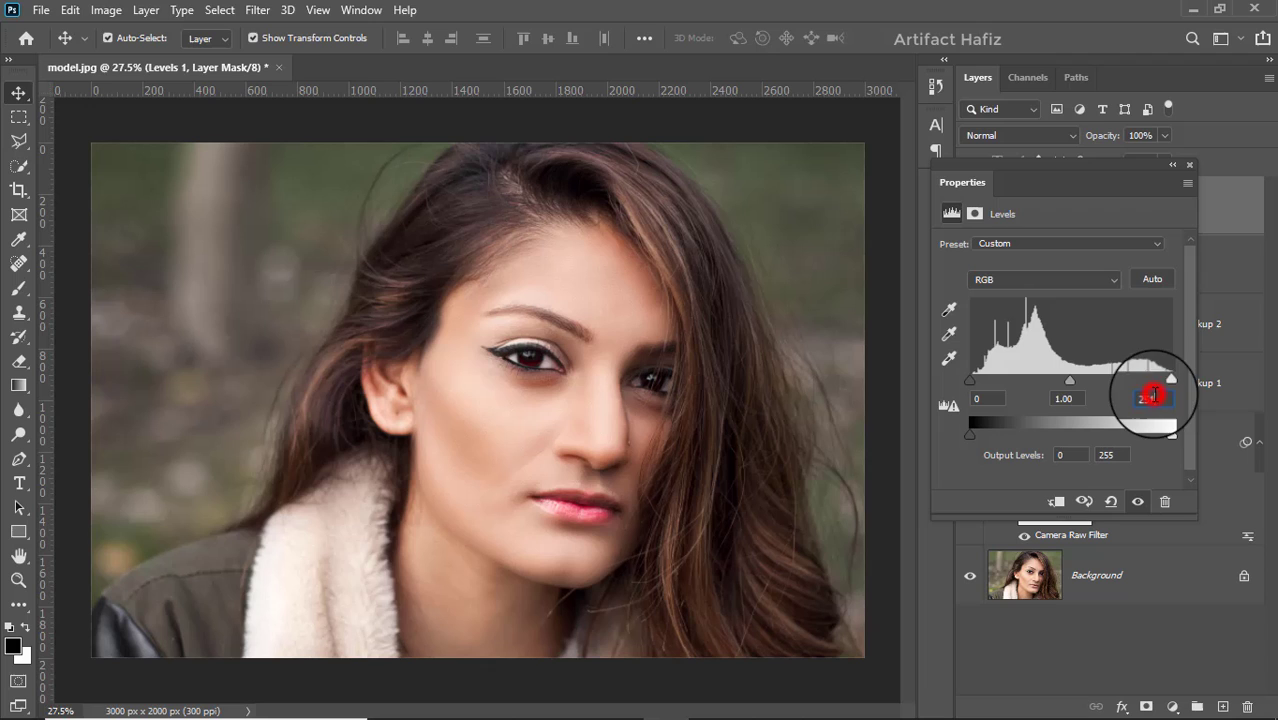
{"action": "left_click", "coordinate": [1187, 166]}
Step: Stamp all visible layers into a new layer above Levels 1 and convert it for smart filters
{"action": "left_click", "coordinate": [1197, 206]}
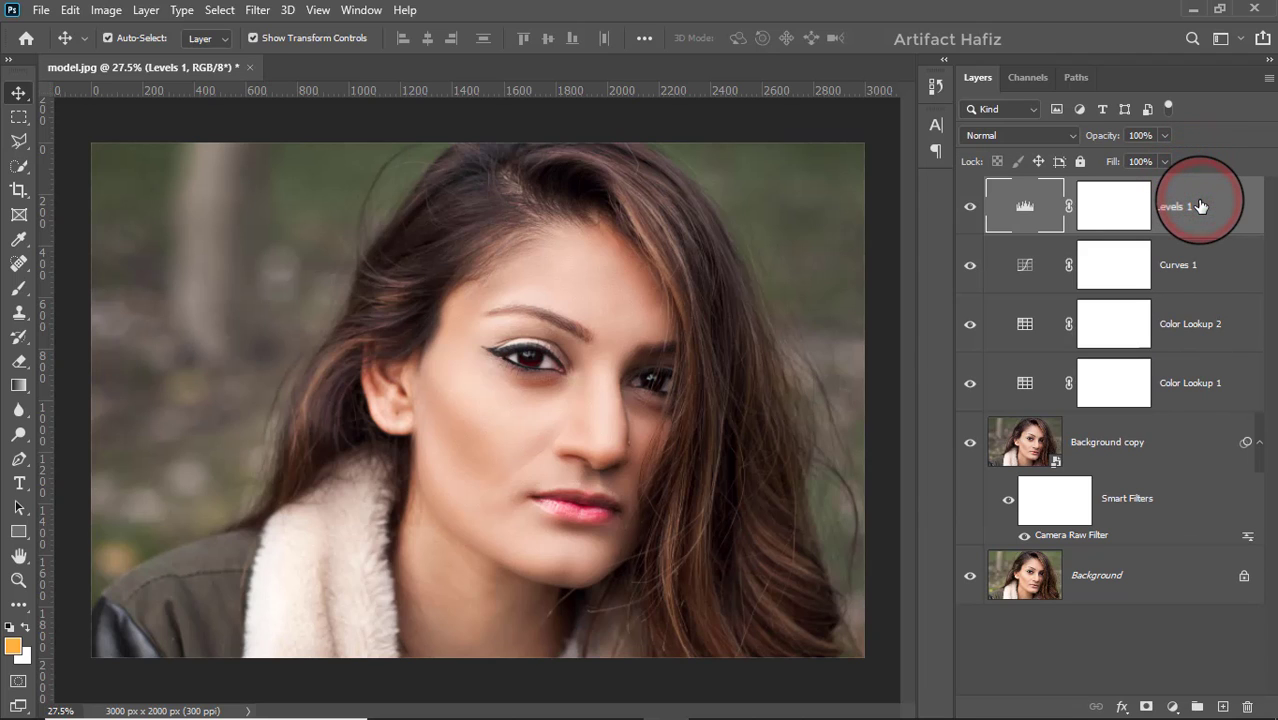
{"action": "key", "text": "ctrl+alt+shift+e"}
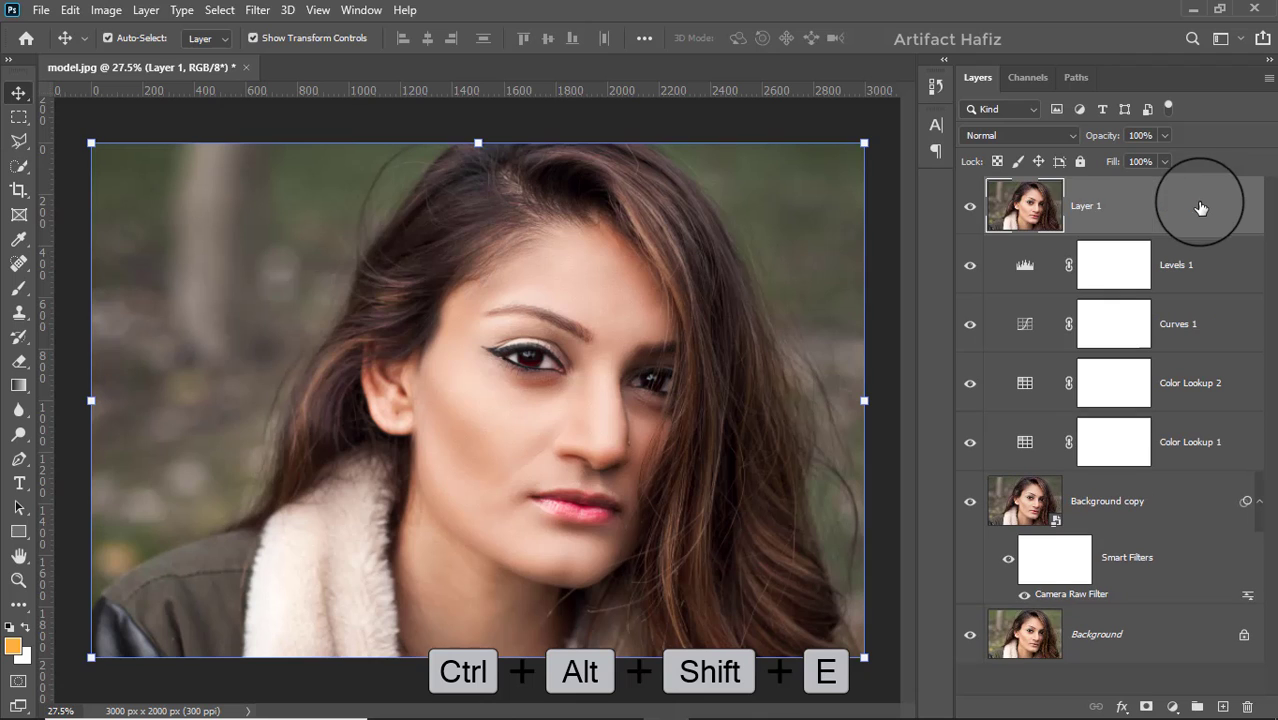
{"action": "left_click", "coordinate": [257, 10]}
{"action": "left_click", "coordinate": [284, 60]}
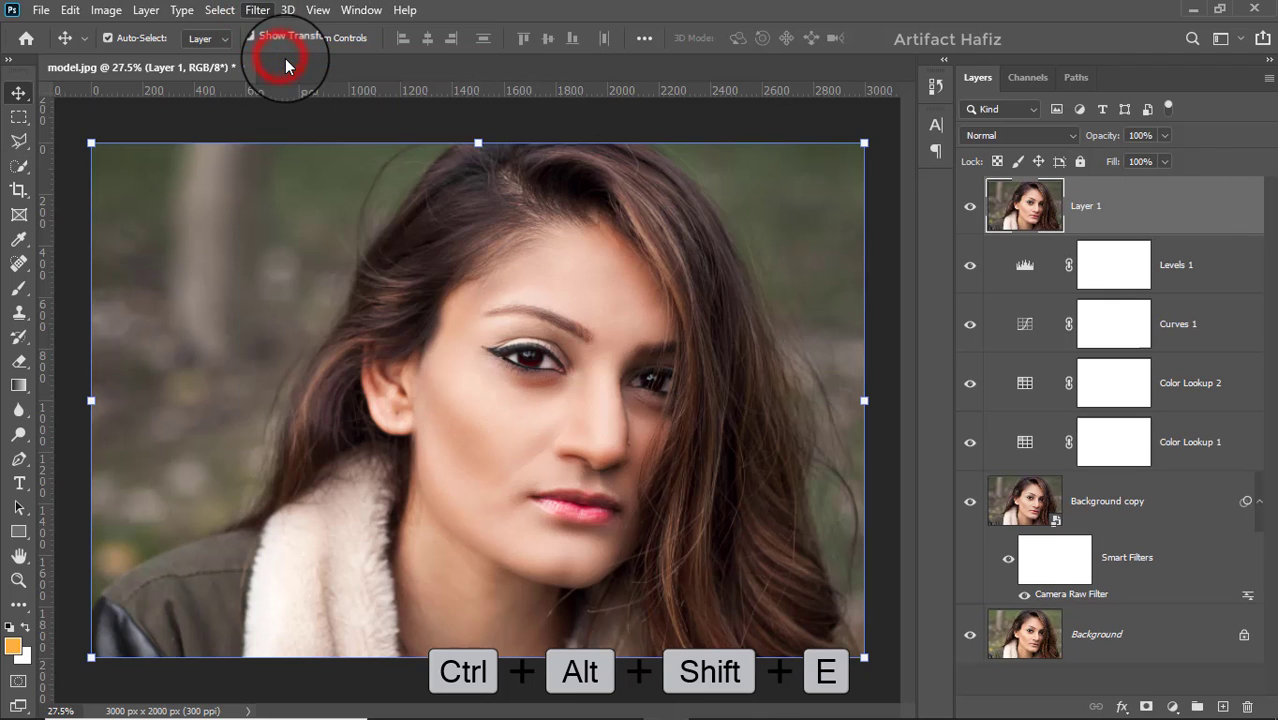
Step: Apply the Camera Raw Filter to Layer 1 with Exposure -0.15, Whites +13, Blacks +3 and Shadows +6
{"action": "left_click", "coordinate": [257, 12]}
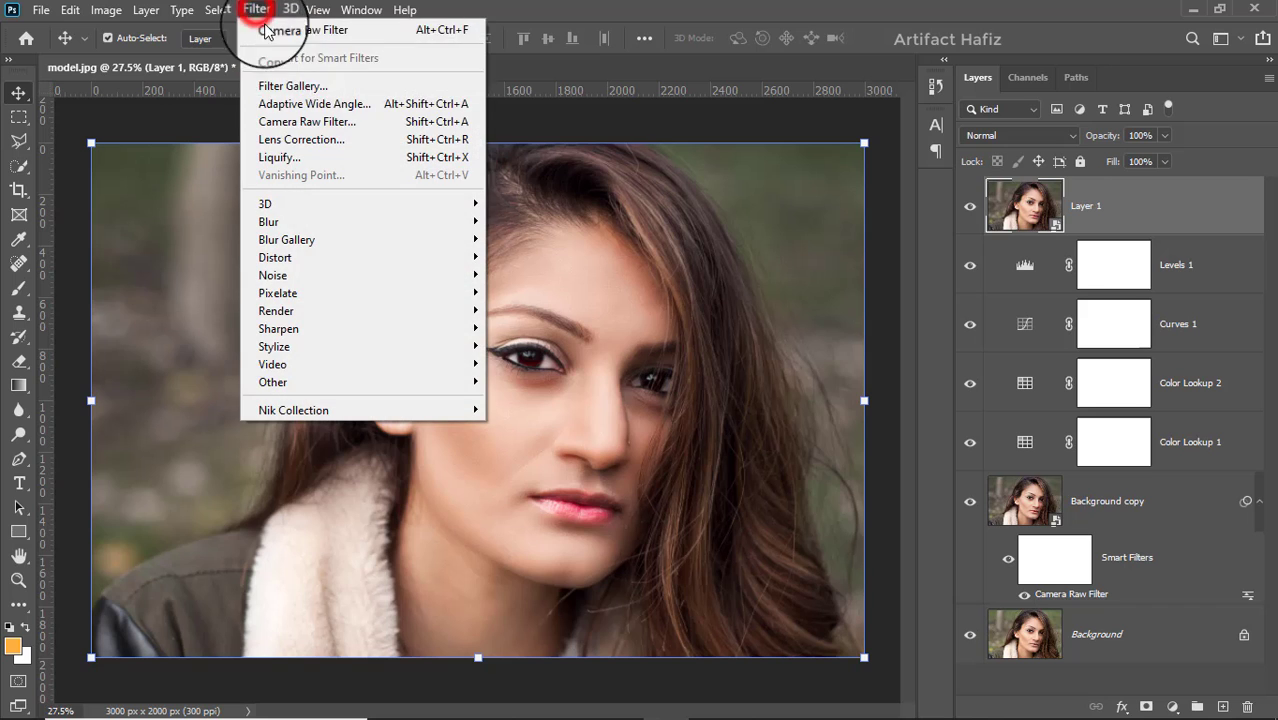
{"action": "left_click", "coordinate": [300, 120]}
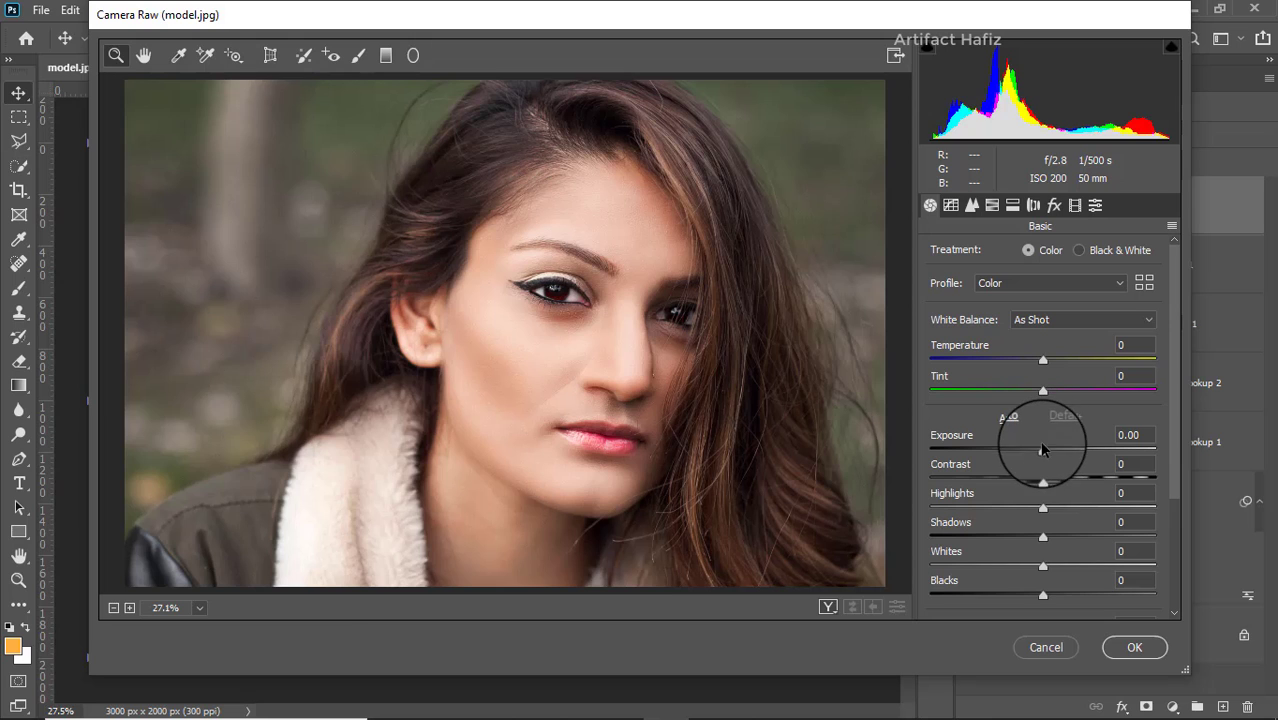
{"action": "left_click_drag", "start_coordinate": [1043, 450], "coordinate": [1041, 450]}
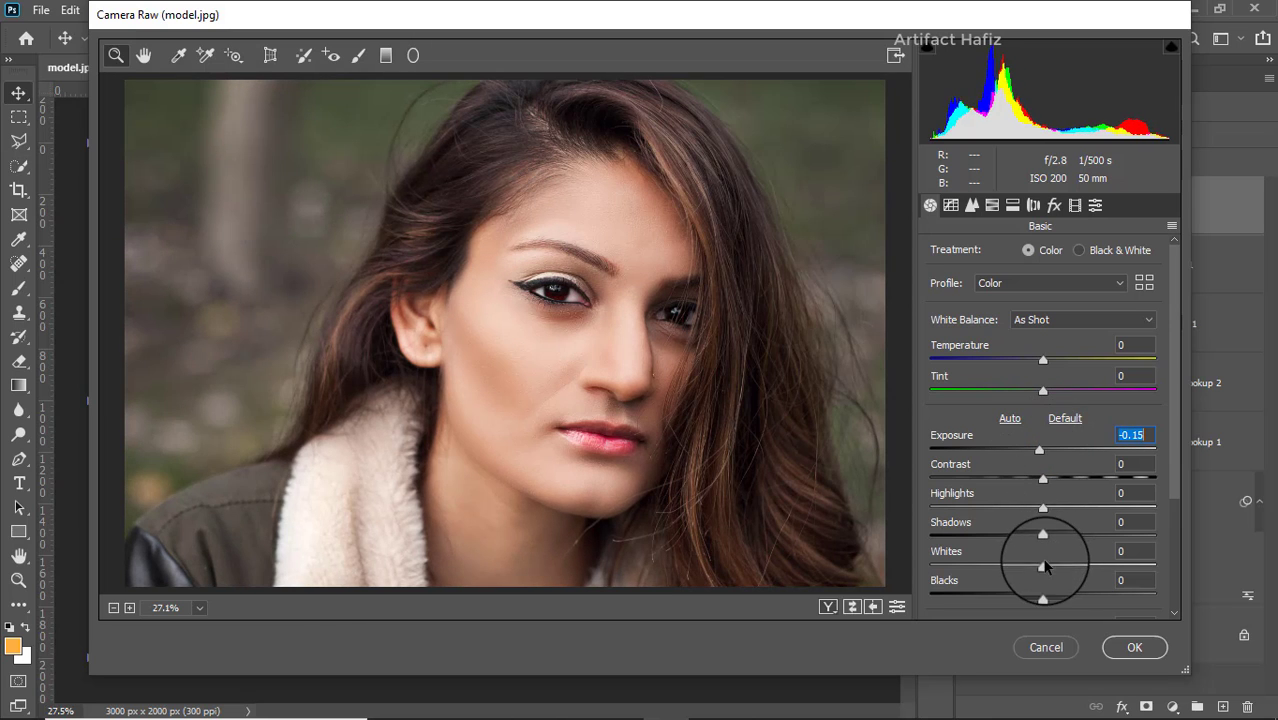
{"action": "left_click_drag", "start_coordinate": [1044, 567], "coordinate": [1059, 570]}
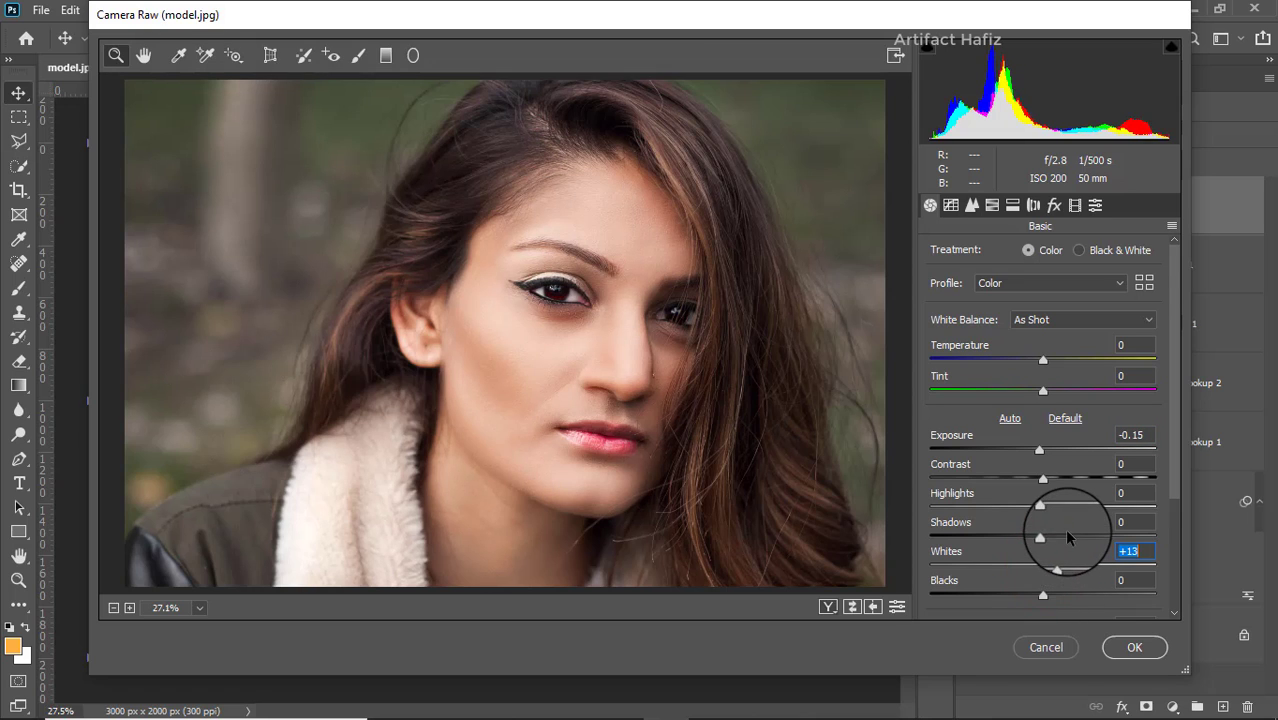
{"action": "scroll", "coordinate": [1067, 539], "scroll_direction": "down", "scroll_amount": 1}
{"action": "scroll", "coordinate": [1064, 528], "scroll_direction": "down", "scroll_amount": 1}
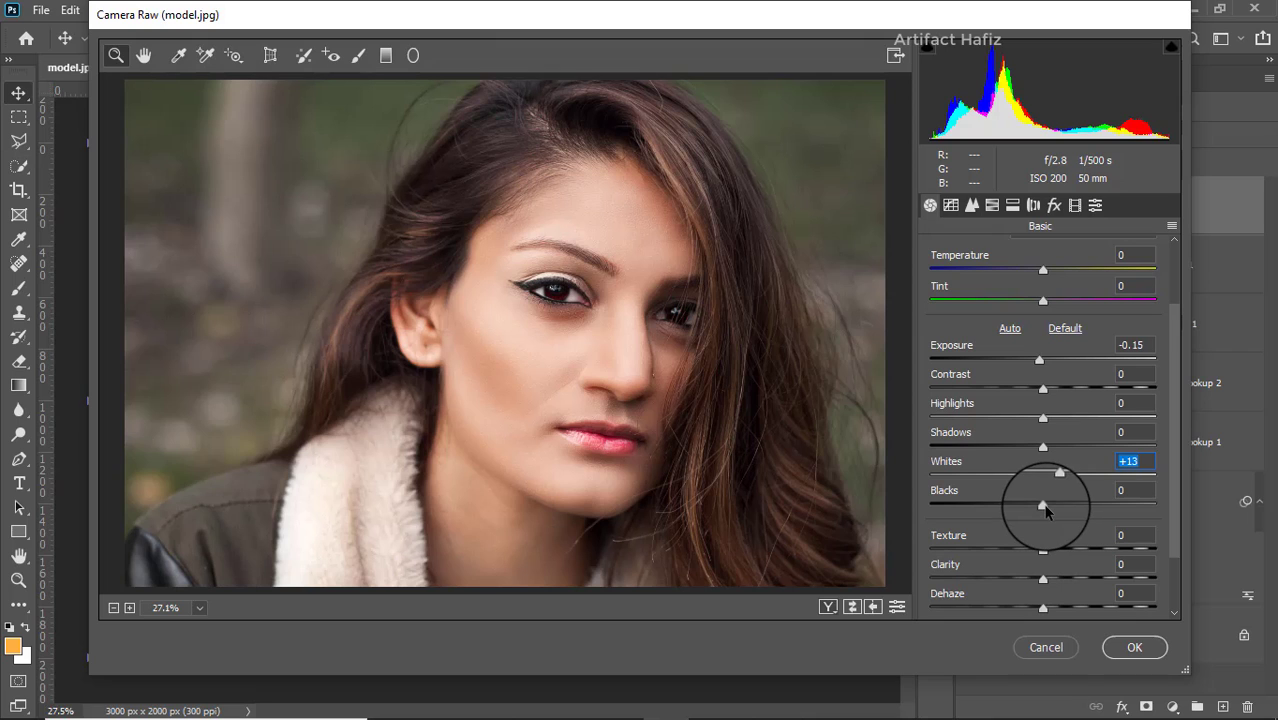
{"action": "left_click_drag", "start_coordinate": [1048, 510], "coordinate": [1049, 490]}
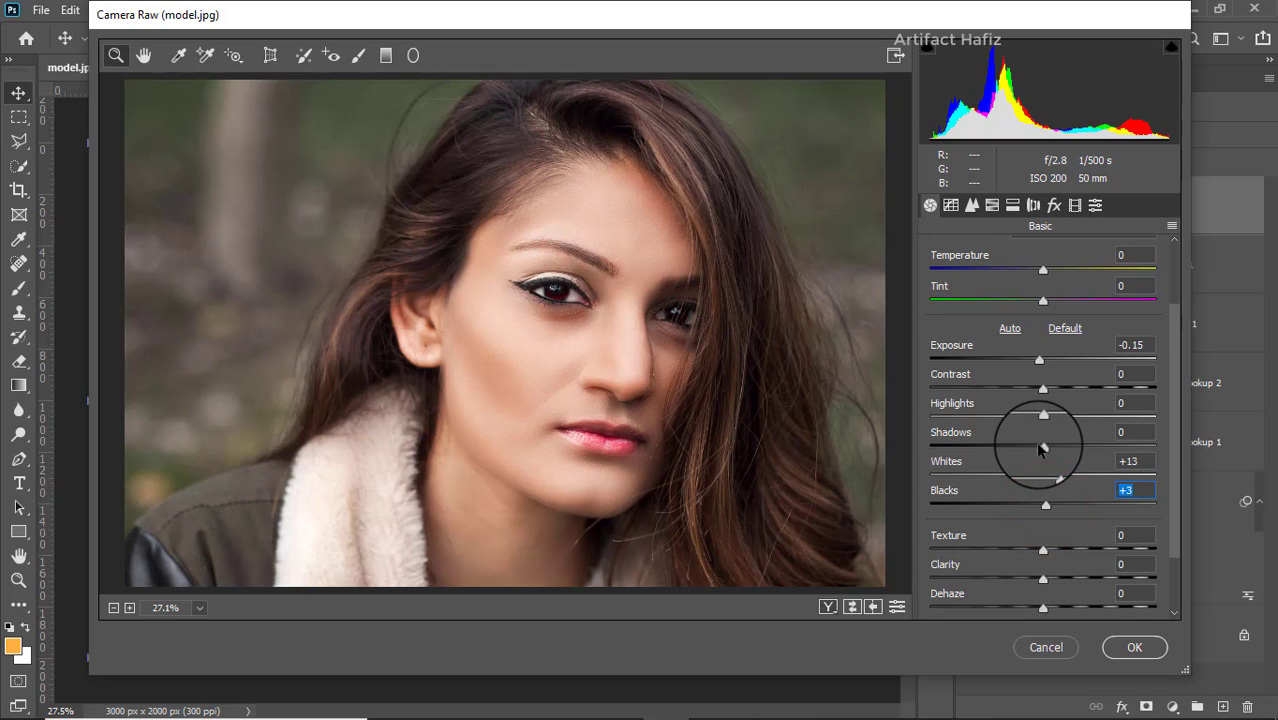
{"action": "left_click_drag", "start_coordinate": [1043, 446], "coordinate": [1048, 447]}
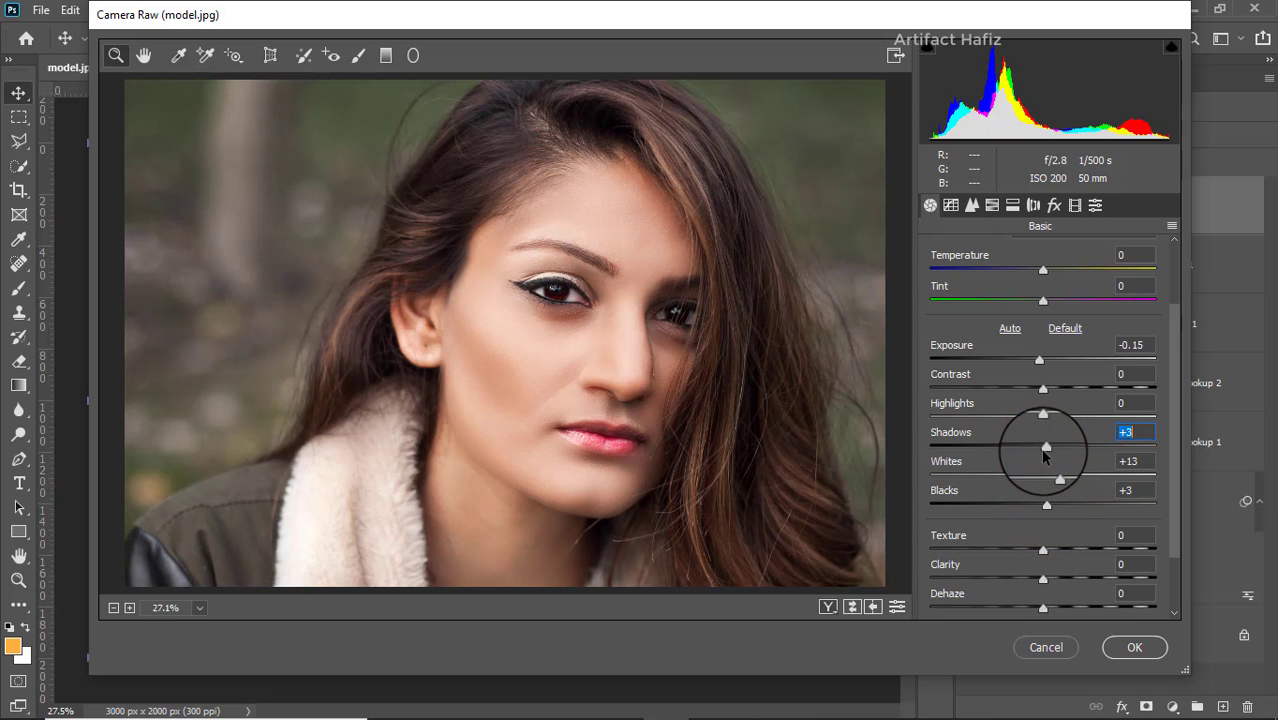
Step: Set the Camera Raw Clarity to +3 and Texture to +2, and accept the filter
{"action": "left_click_drag", "start_coordinate": [1043, 579], "coordinate": [1048, 585]}
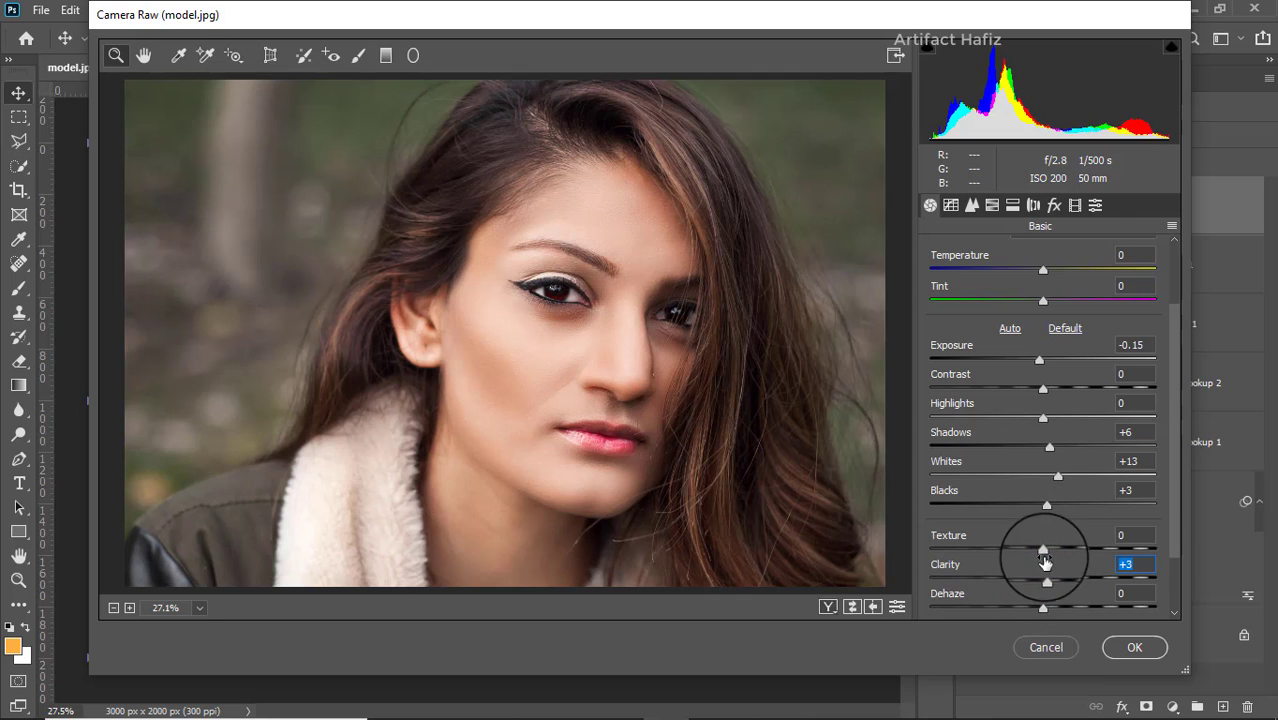
{"action": "left_click_drag", "start_coordinate": [1043, 551], "coordinate": [1048, 556]}
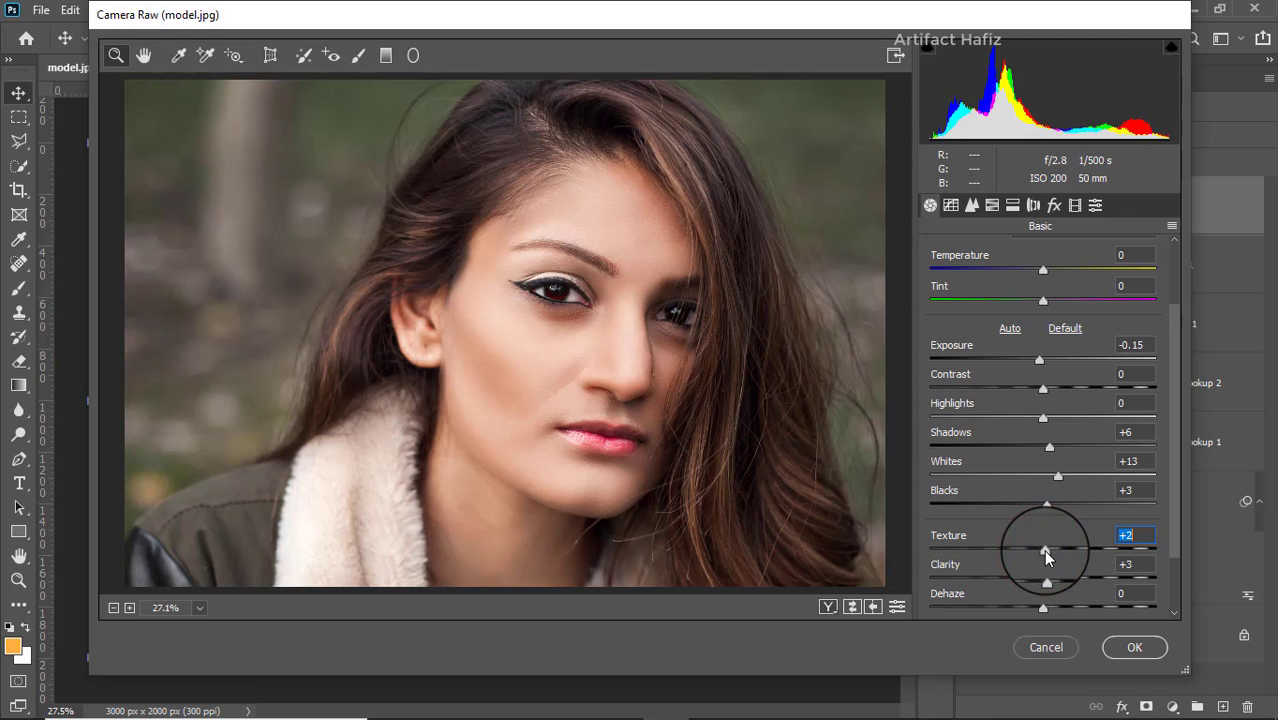
{"action": "left_click", "coordinate": [1130, 648]}
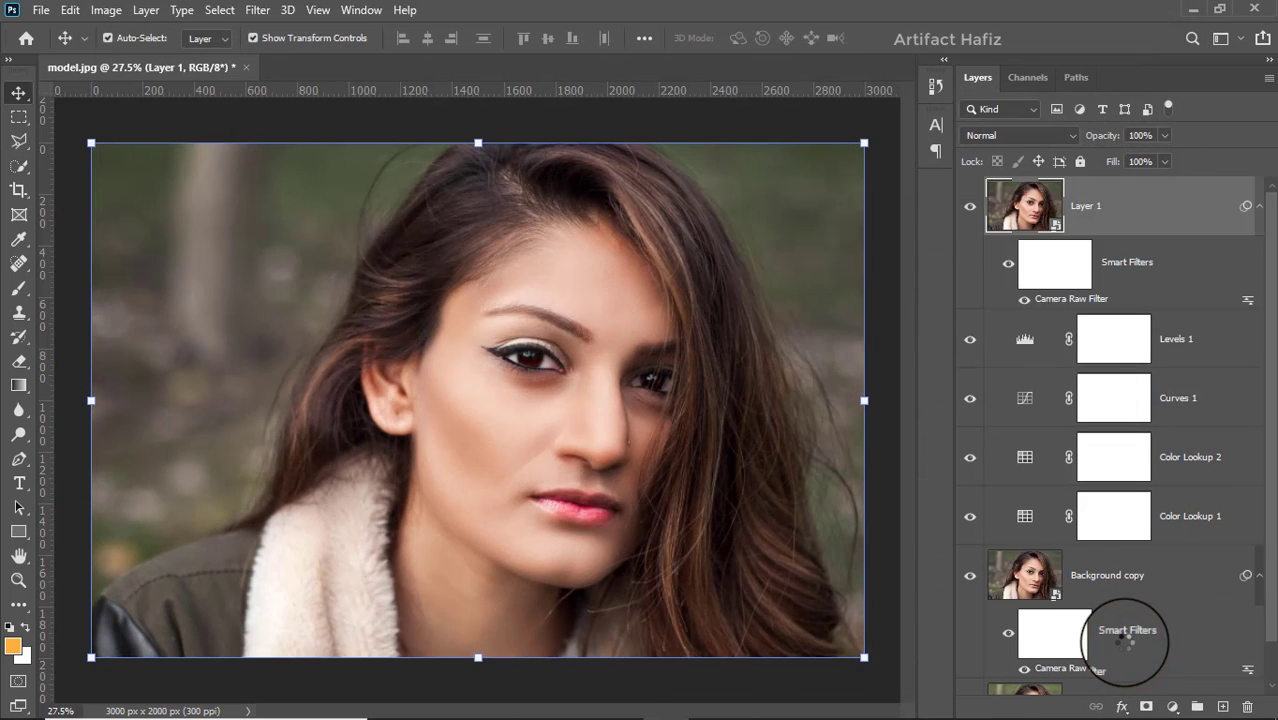
Step: Toggle between only the Background layer and all layers to compare the original portrait with the graded version
{"action": "scroll", "coordinate": [1068, 522], "scroll_direction": "down", "scroll_amount": 2}
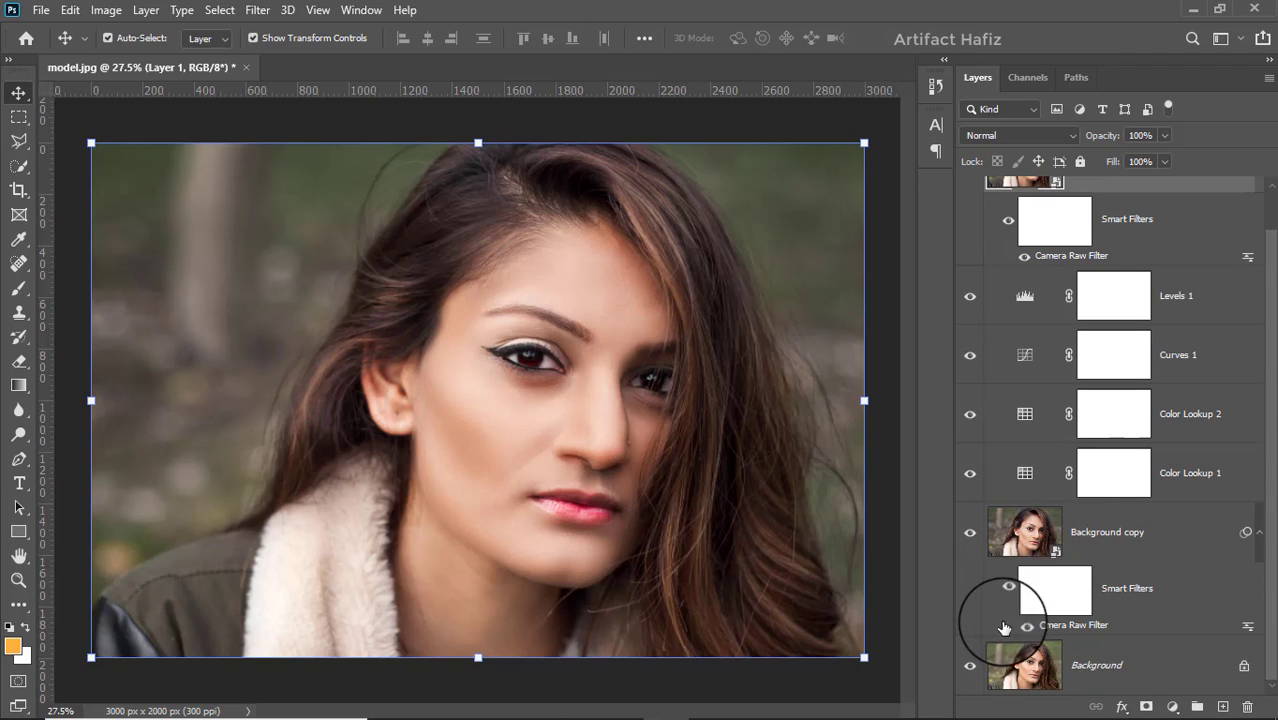
{"action": "left_click", "coordinate": [970, 668], "text": "alt"}
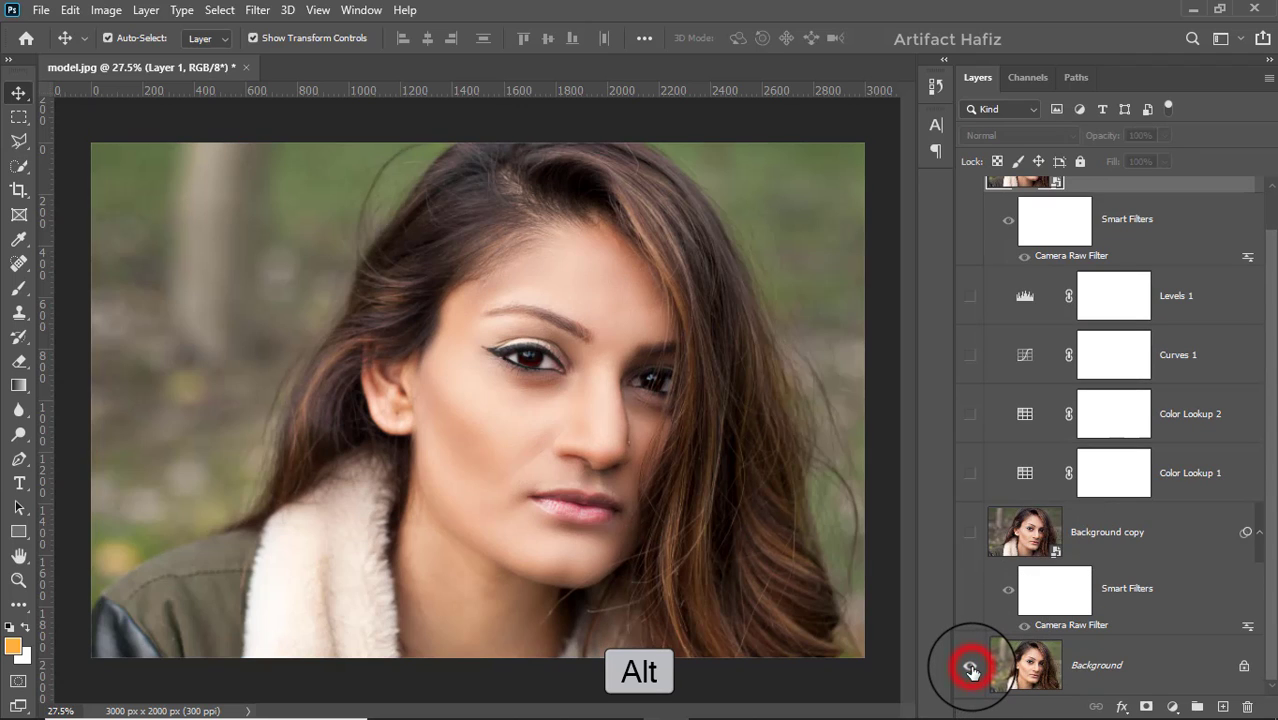
{"action": "left_click", "coordinate": [971, 670], "text": "alt"}
{"action": "left_click", "coordinate": [970, 668], "text": "alt"}
{"action": "left_click", "coordinate": [970, 668], "text": "alt"}
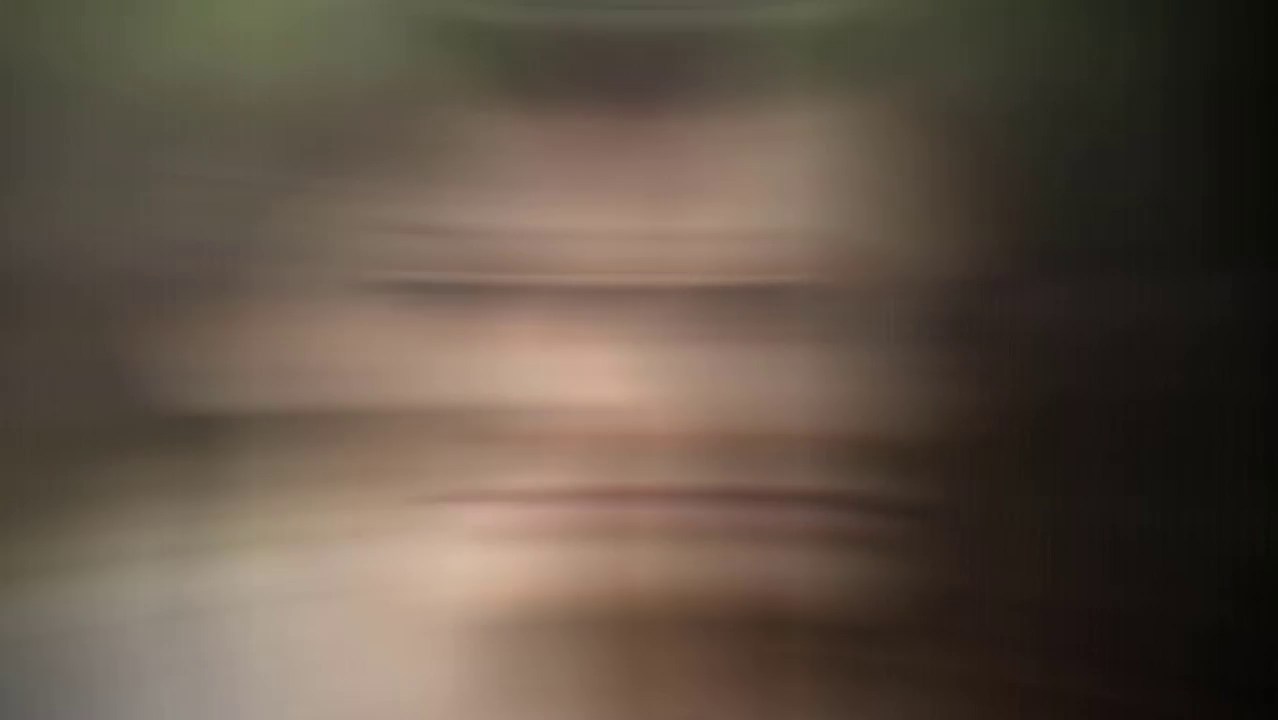